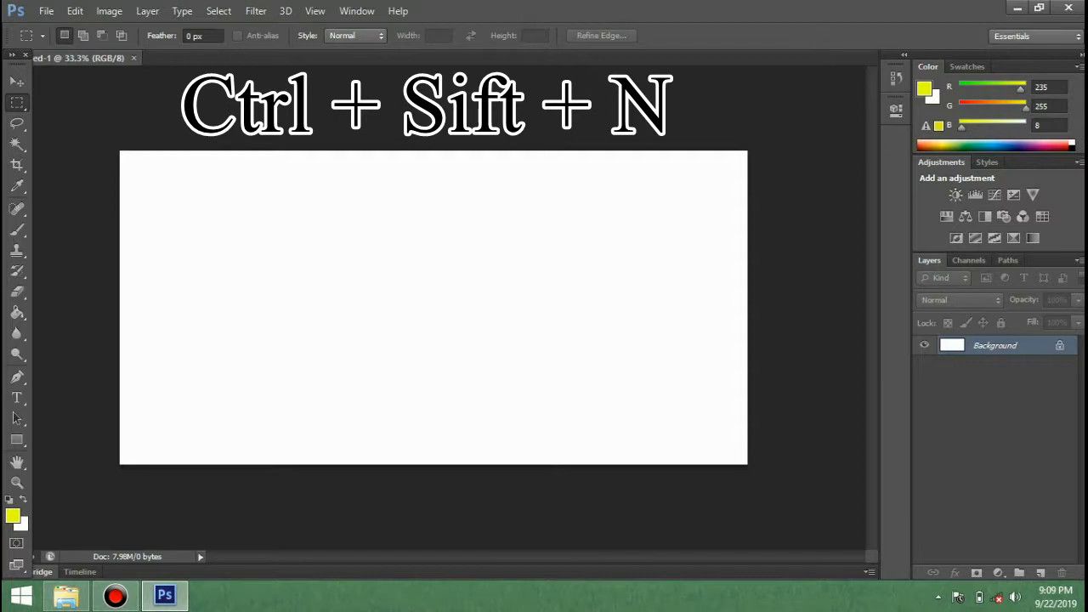
Step: Create a new layer named "background" above the locked Background layer
key(ctrl+shift+n)
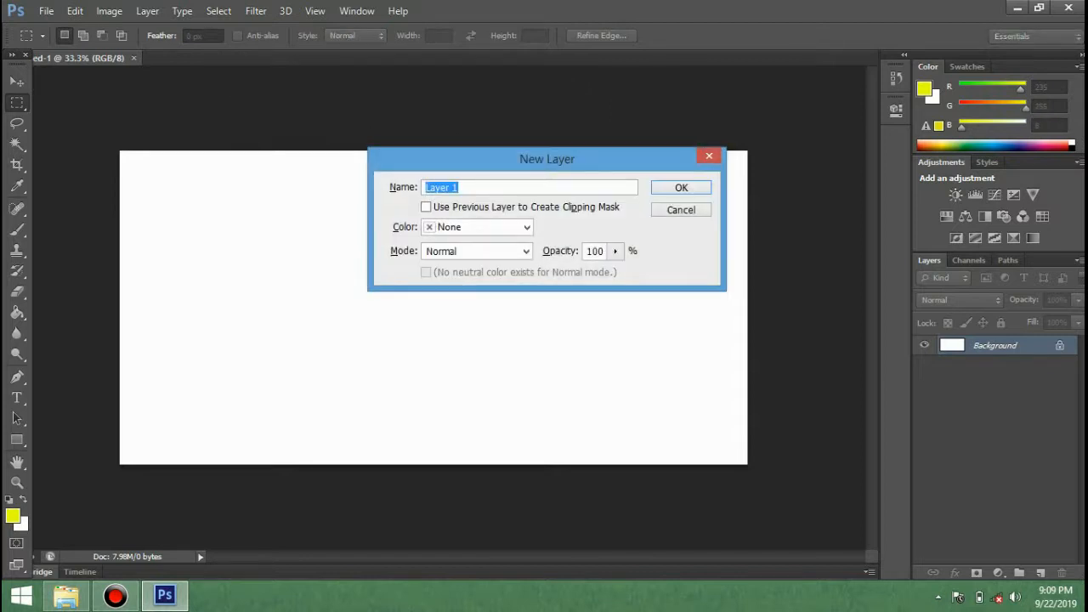
text(backge)
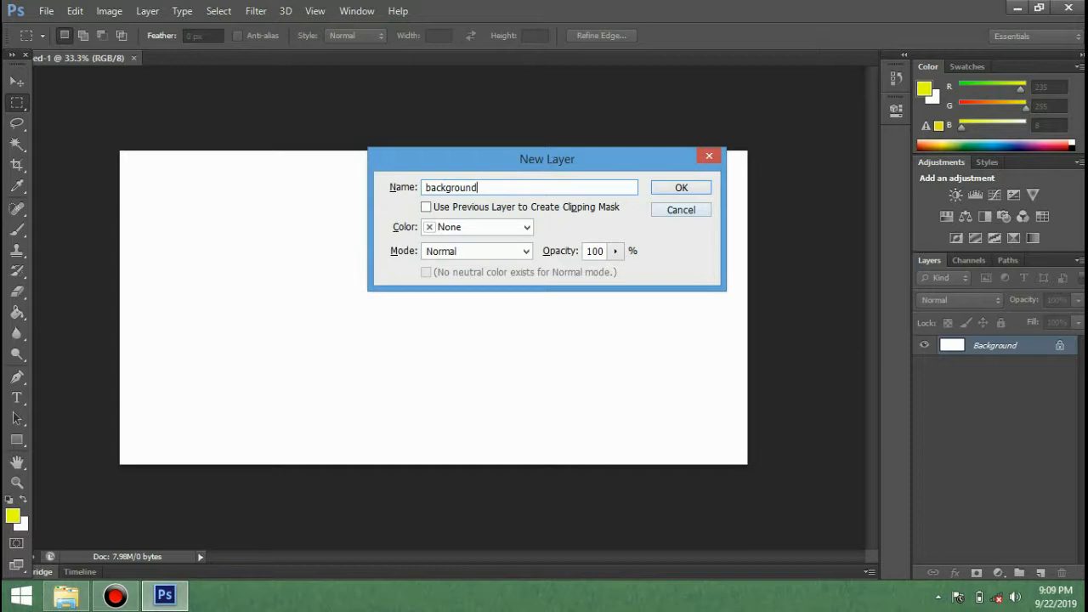
key(Return)
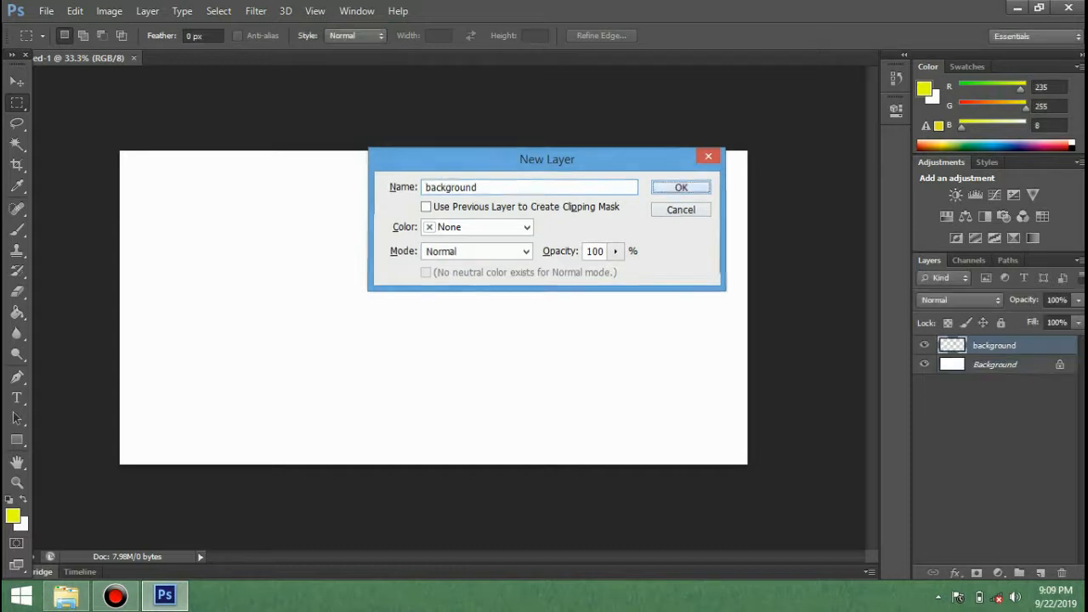
Step: Fill the new background layer with black, in Normal mode at 100% opacity
key(alt+f)
key(Right)
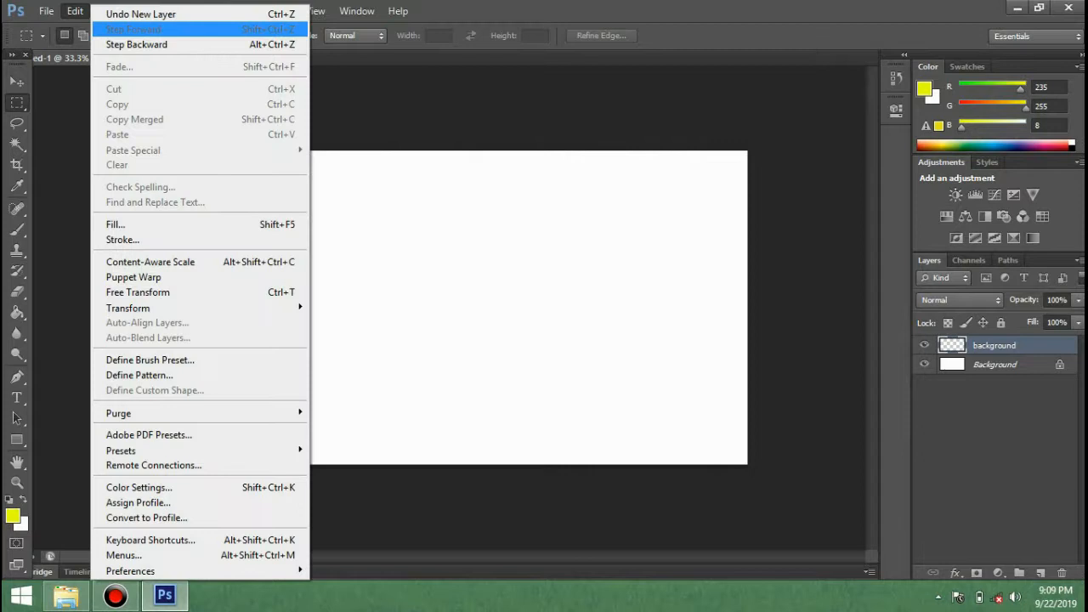
key(Down)
key(Down)
key(Down)
key(Down)
key(Down)
key(Down)
key(Down)
key(Down)
key(Down)
key(Down)
key(Down)
key(Return)
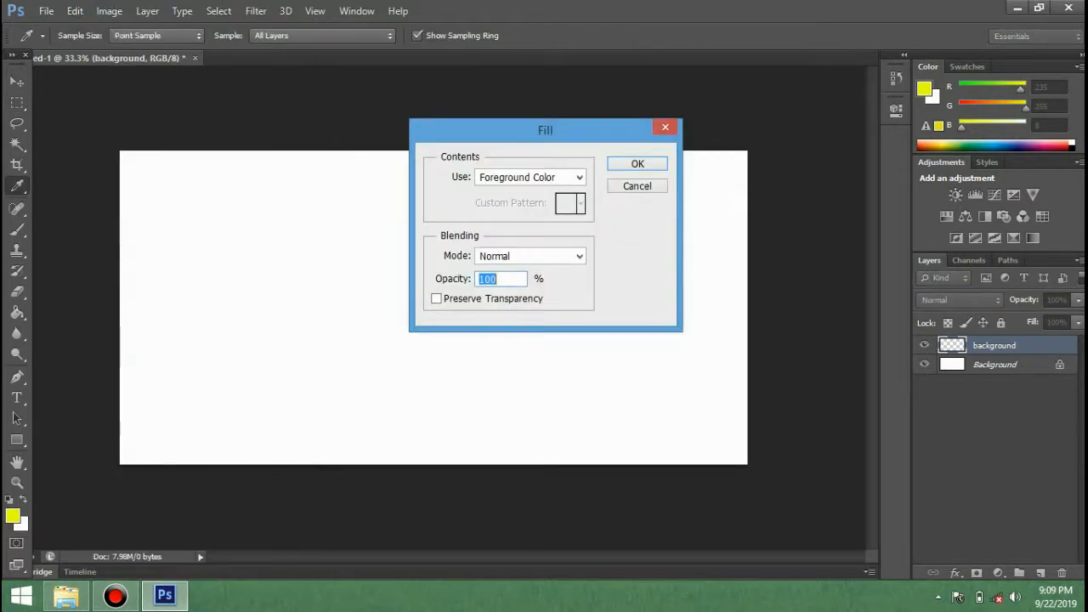
click(529, 177)
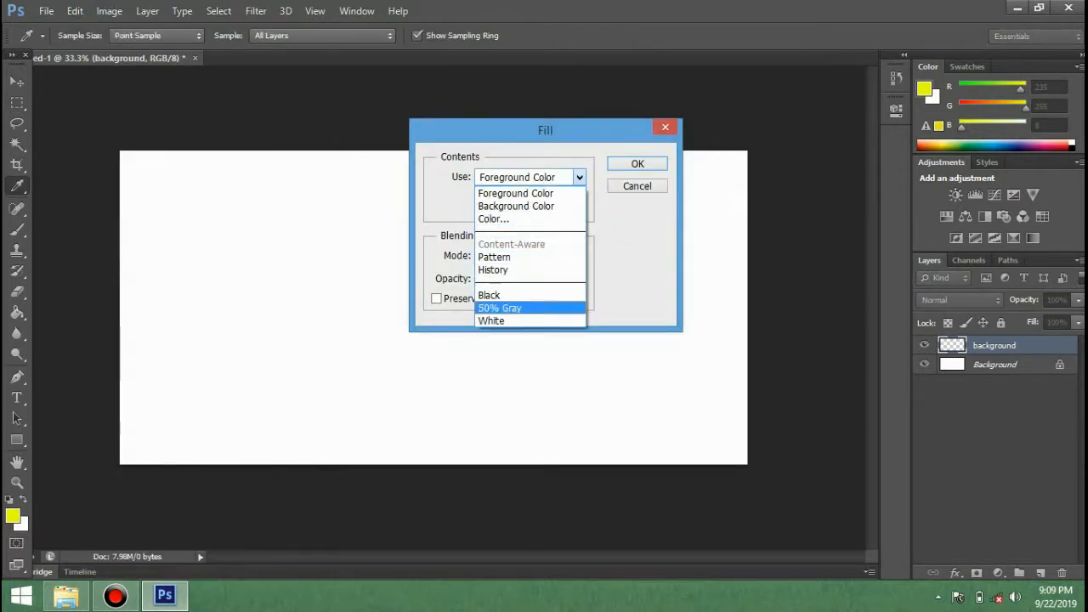
click(501, 295)
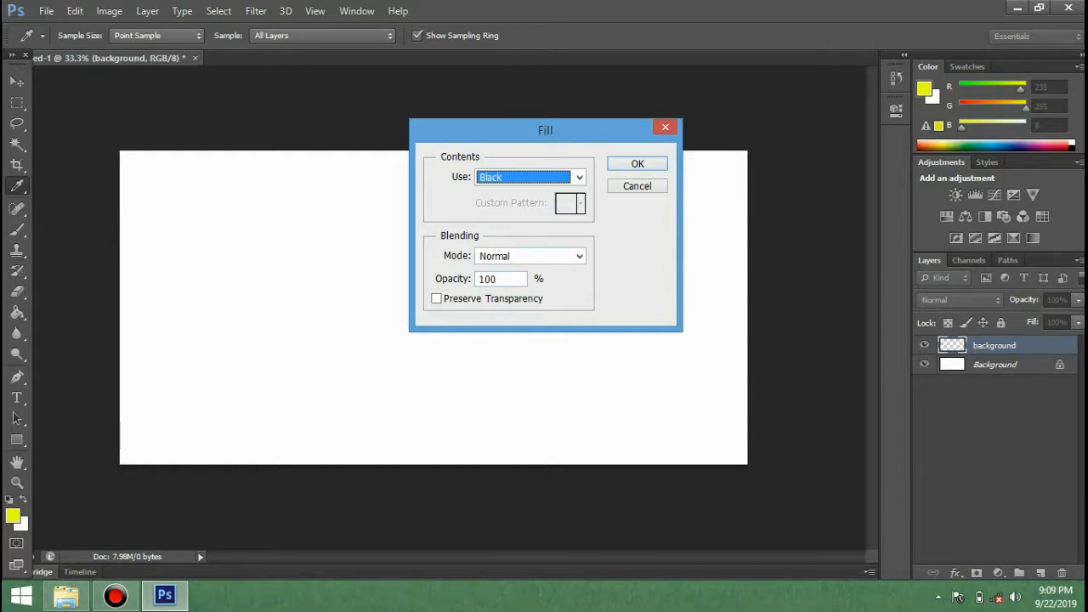
key(Return)
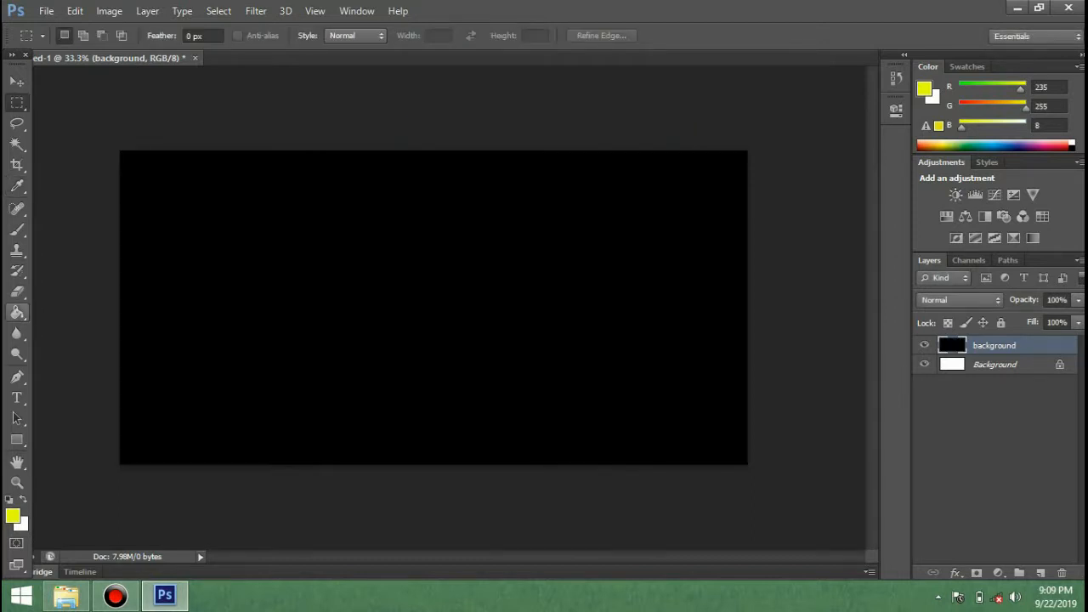
Step: Activate the Type tool and set the text color to white (ffffff)
key(t)
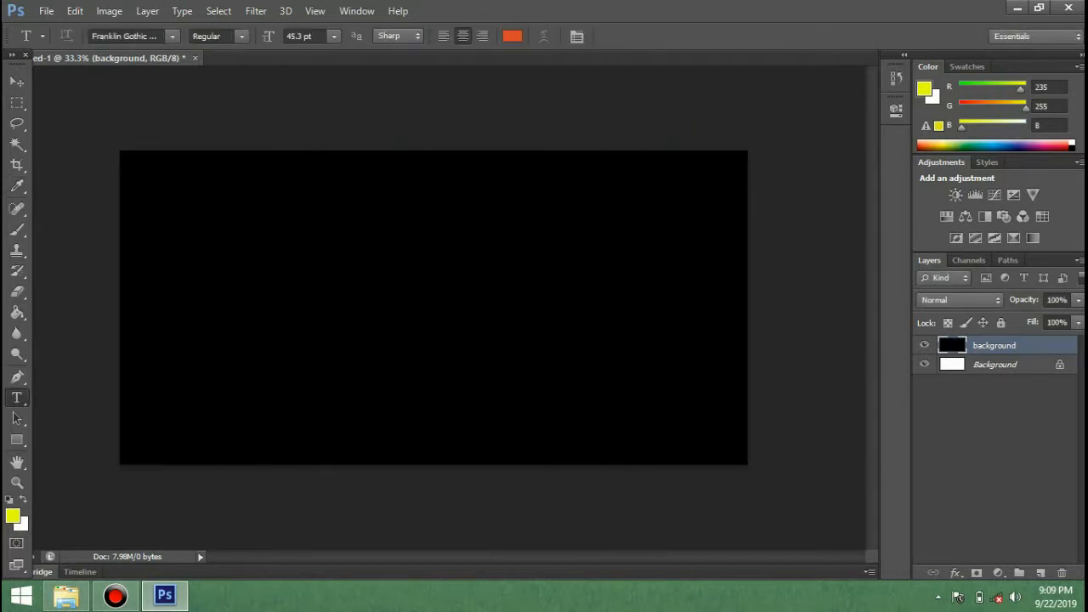
click(512, 36)
click(334, 143)
key(Return)
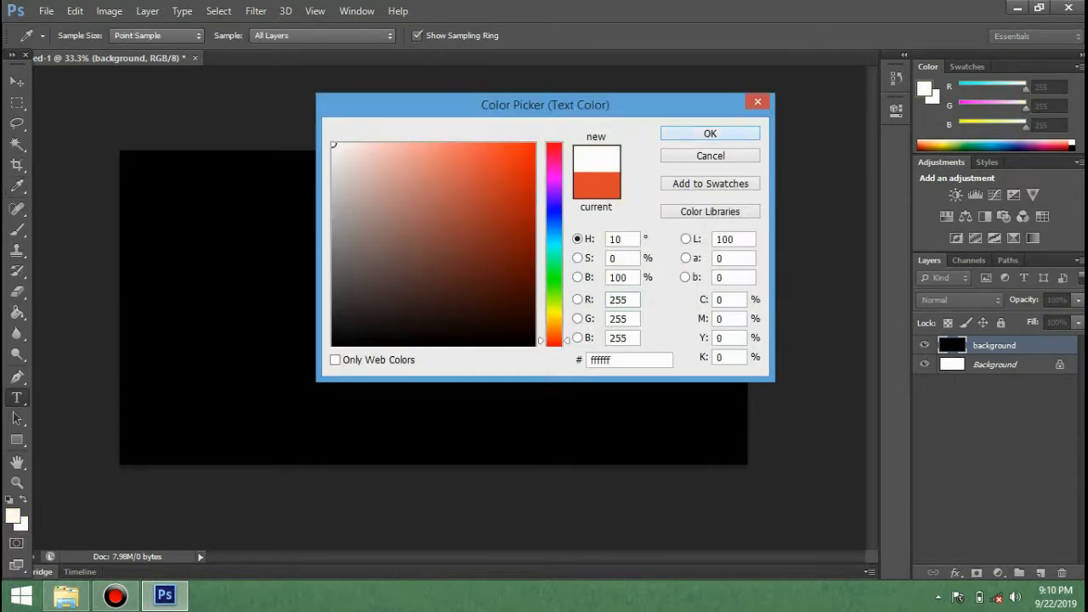
Step: Set the text font to Arial with the Black style
click(171, 36)
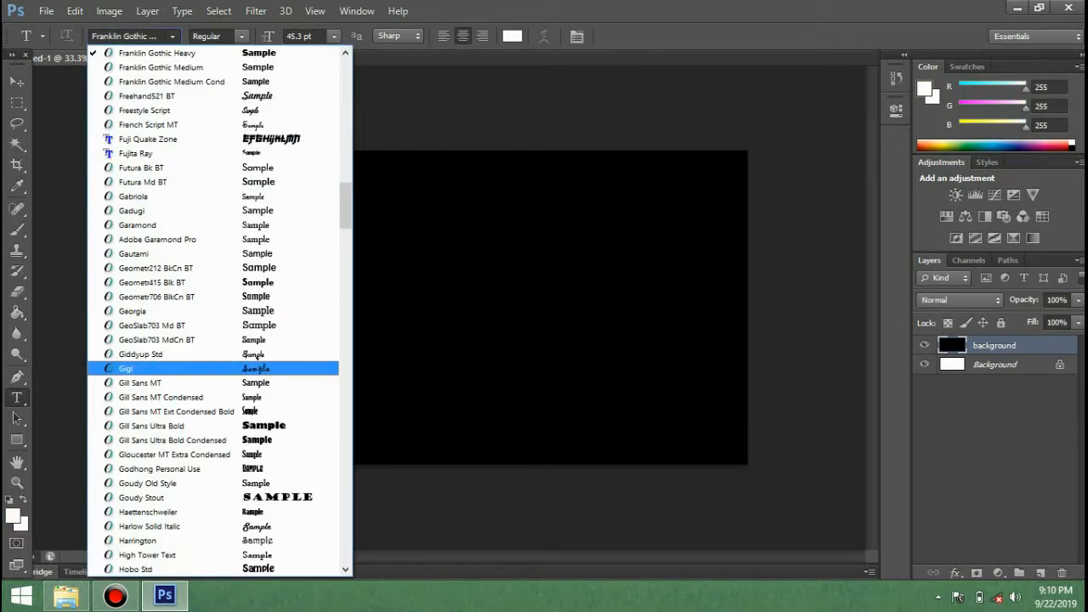
scroll(272, 410, down, 5)
scroll(274, 429, up, 10)
scroll(255, 431, up, 6)
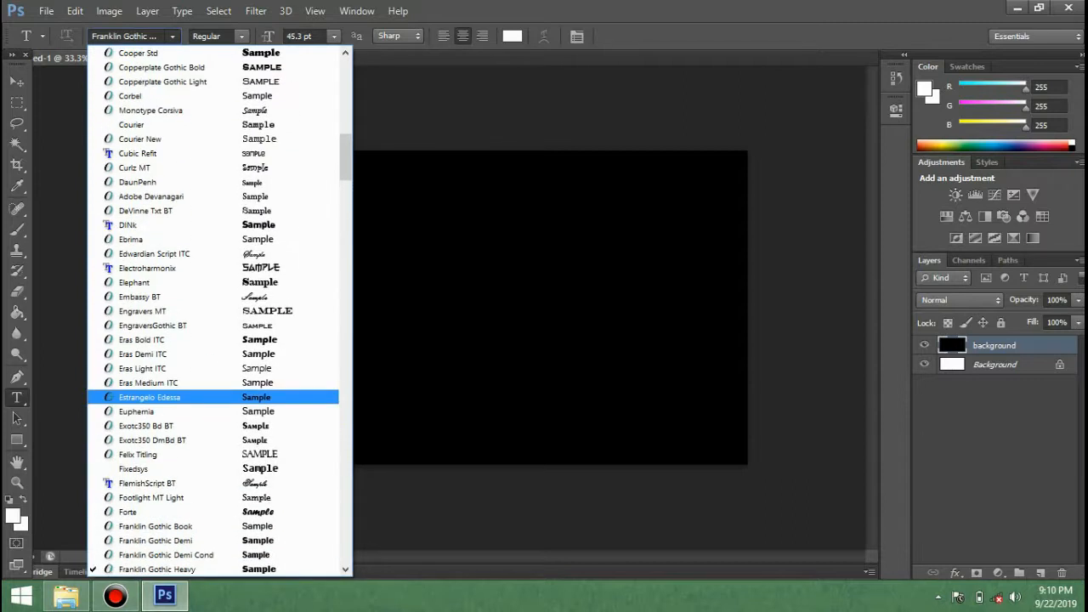
scroll(213, 398, up, 20)
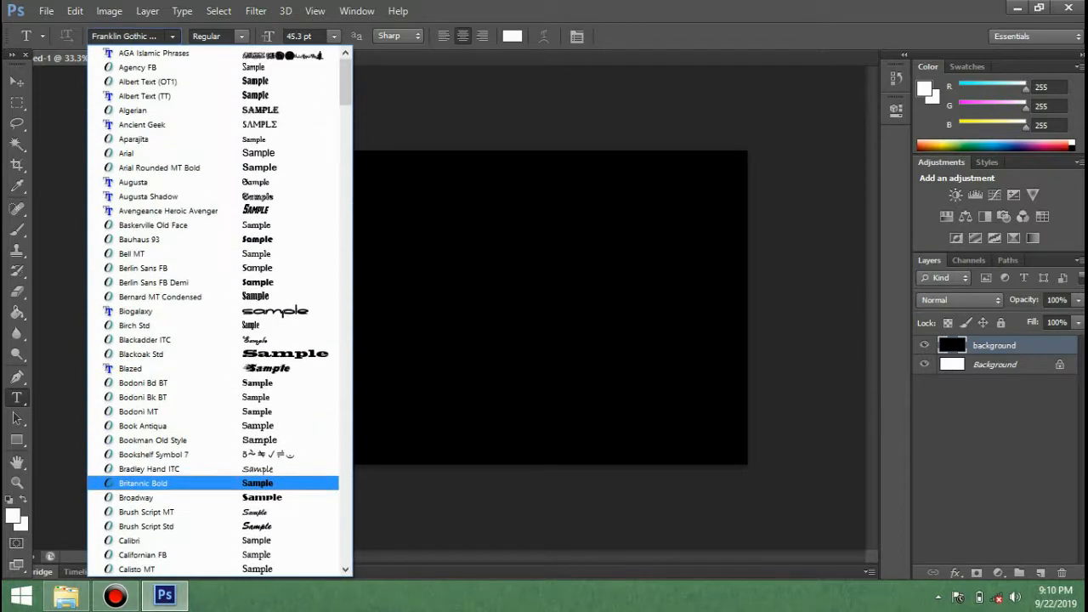
scroll(213, 123, down, 2)
scroll(213, 137, up, 2)
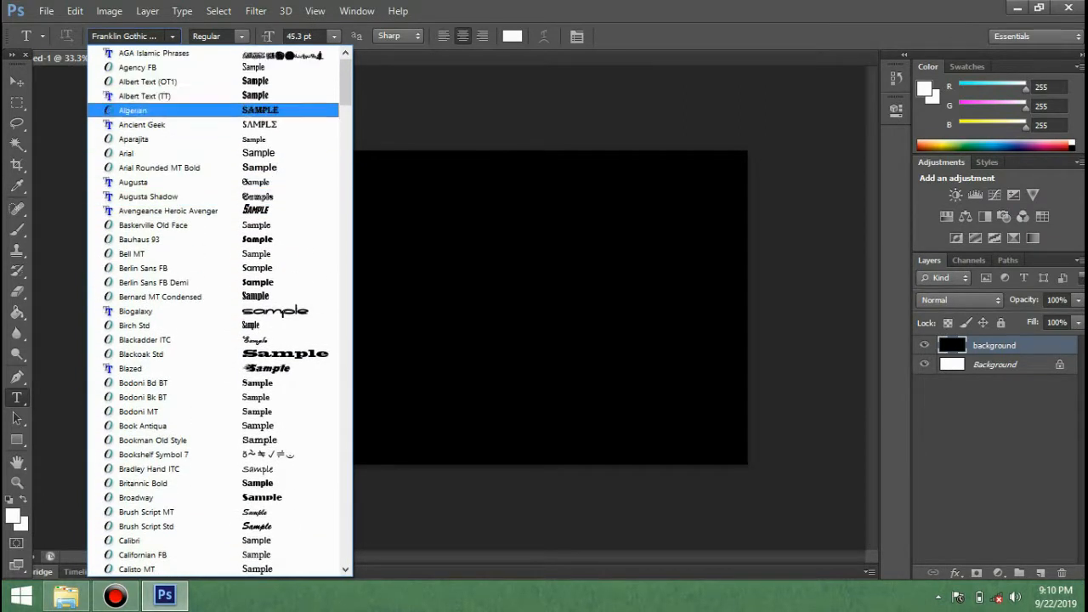
click(170, 153)
click(217, 36)
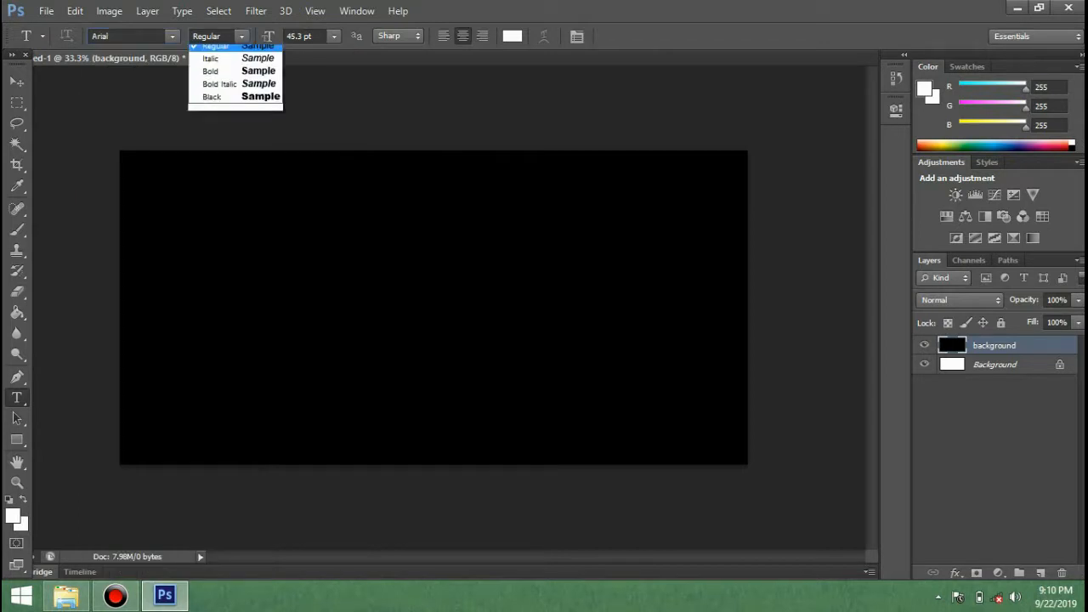
click(217, 115)
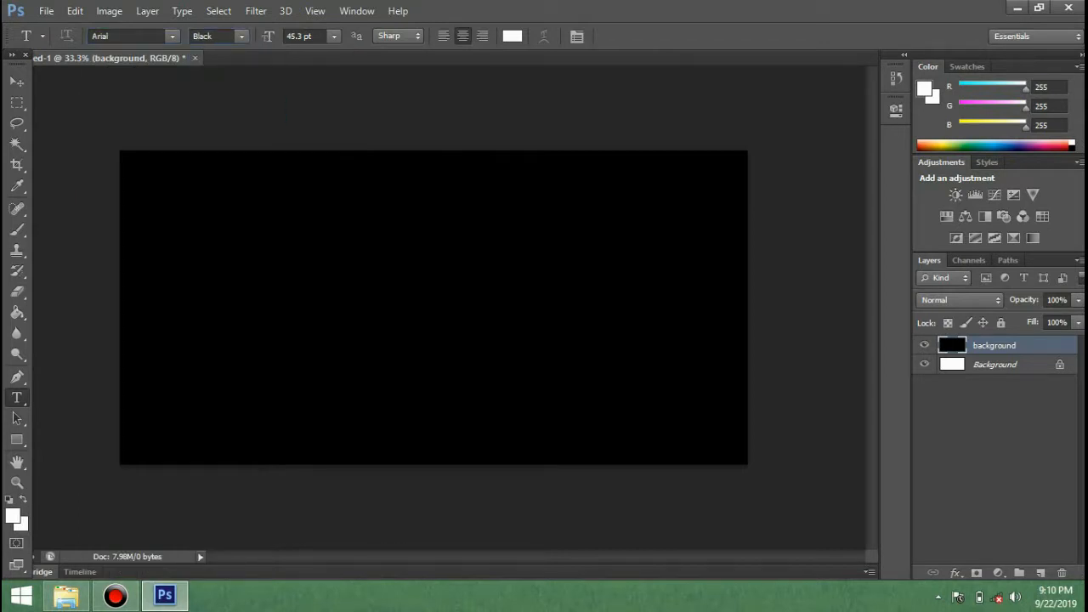
Step: Add the text "FIRE" in the left half of the black canvas
click(201, 289)
text(FIRE)
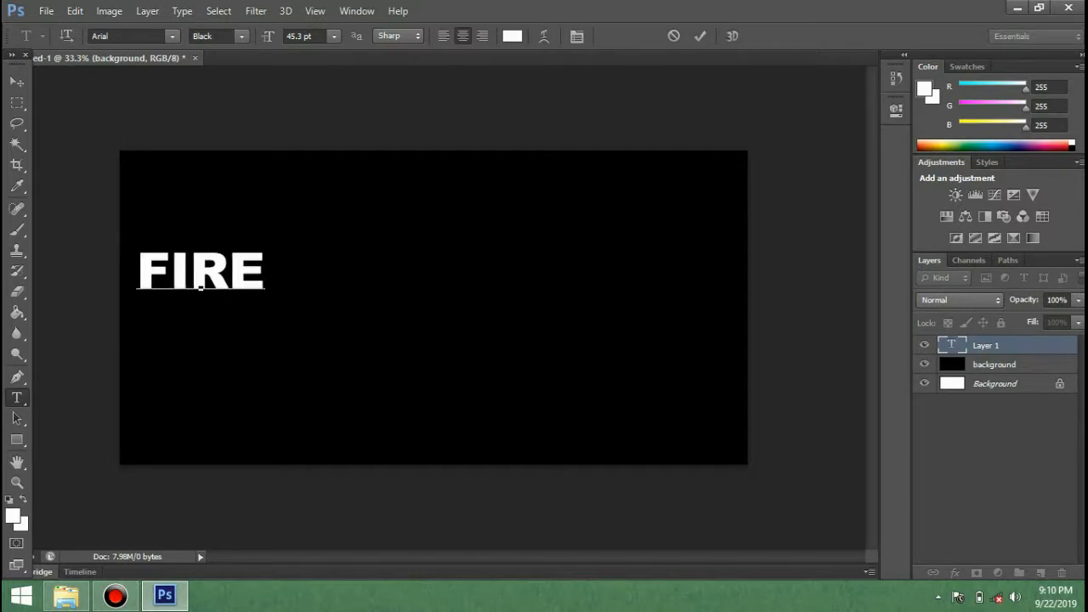
click(17, 82)
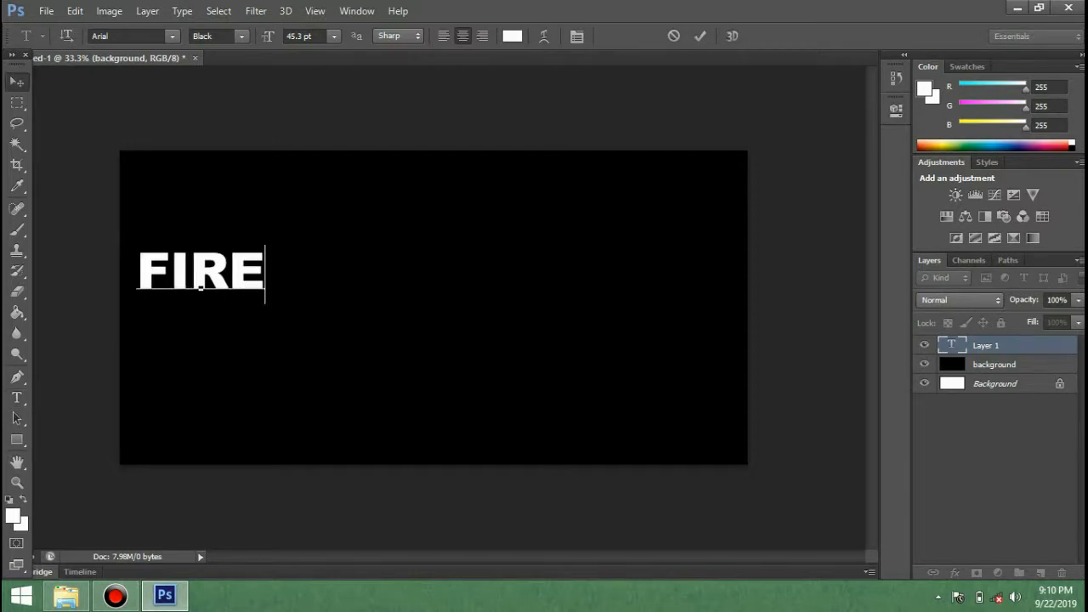
Step: Move the FIRE text to the lower middle of the canvas and enlarge it to about 418% width and 306% height
drag(255, 281, 561, 377)
key(ctrl+t)
drag(561, 289, 705, 289)
drag(530, 312, 525, 398)
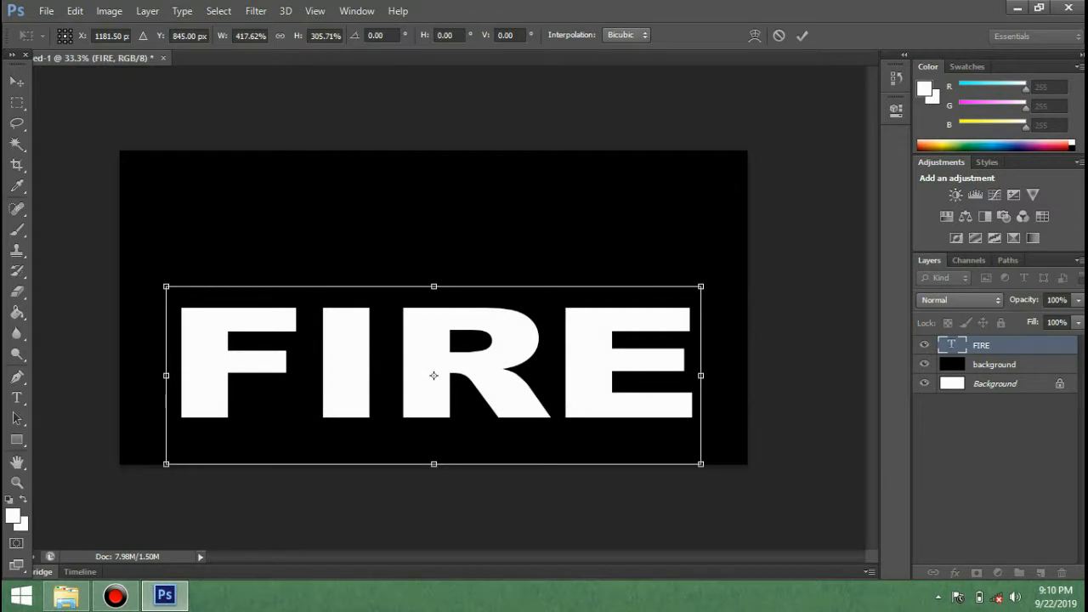
key(Return)
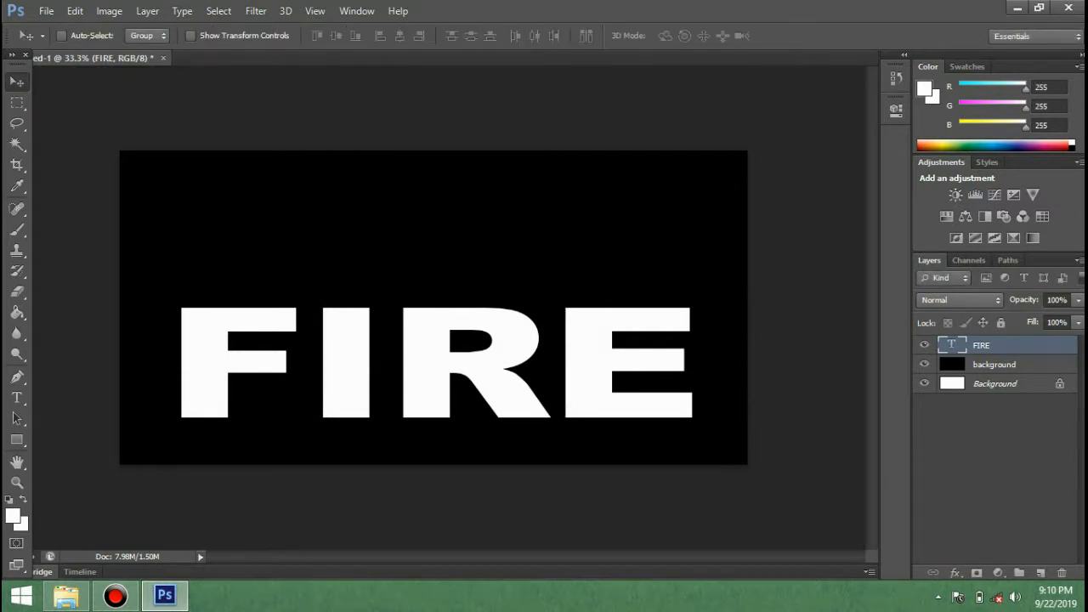
Step: Select the FIRE layer from the canvas and shift the text slightly up and to the left
right_click(429, 355)
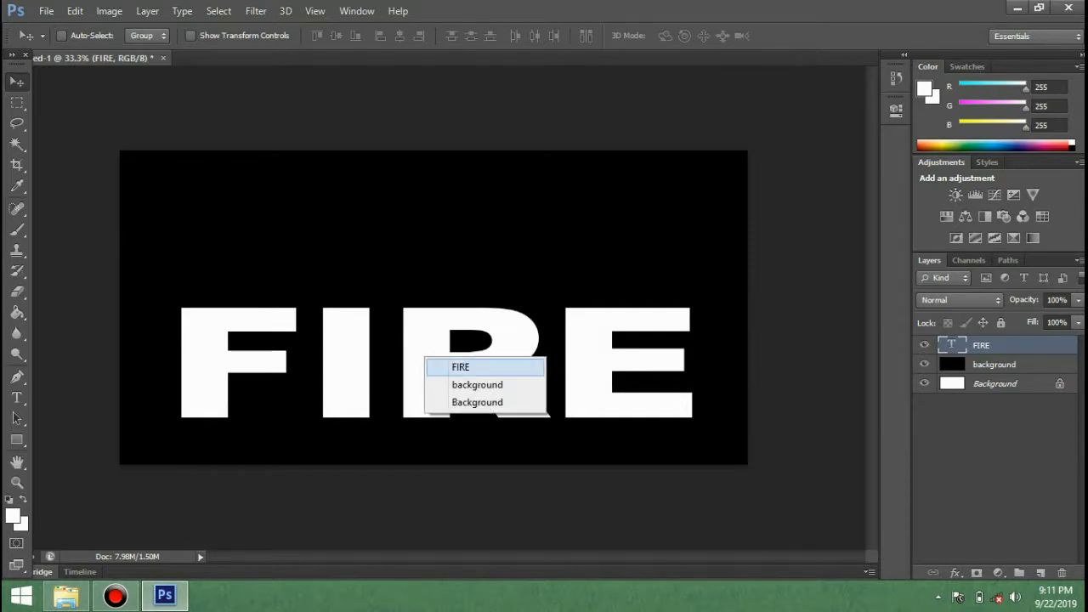
click(461, 367)
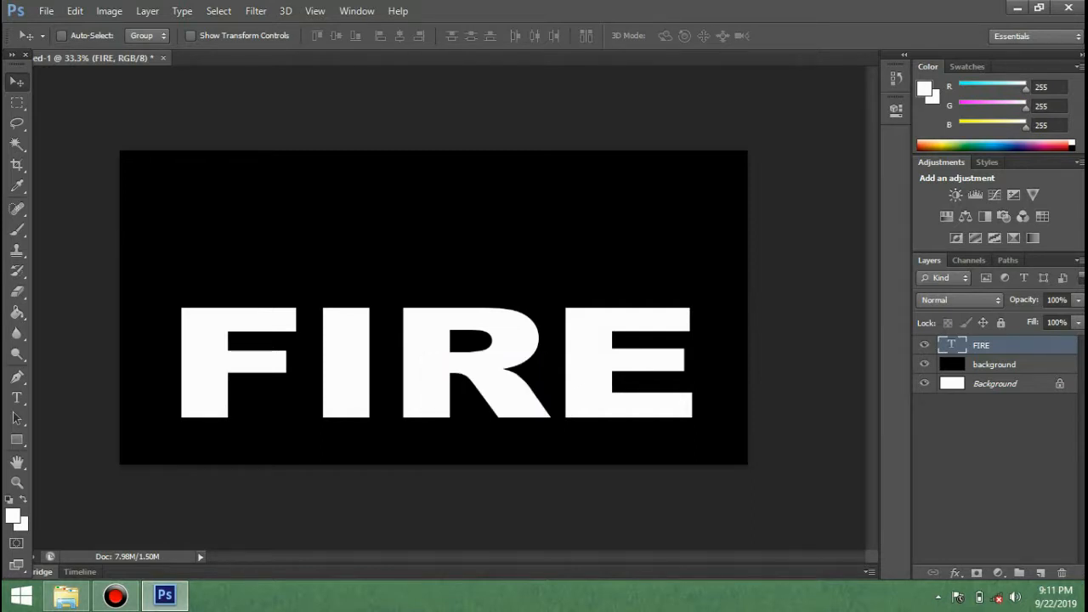
drag(598, 376, 595, 373)
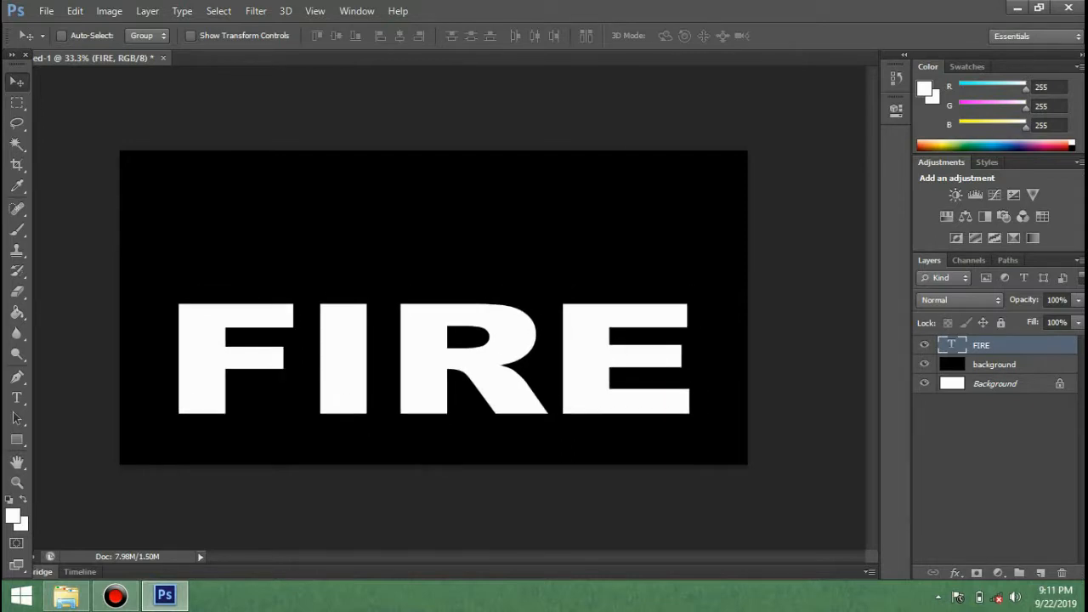
Step: Rasterize the FIRE text layer and duplicate it
right_click(983, 346)
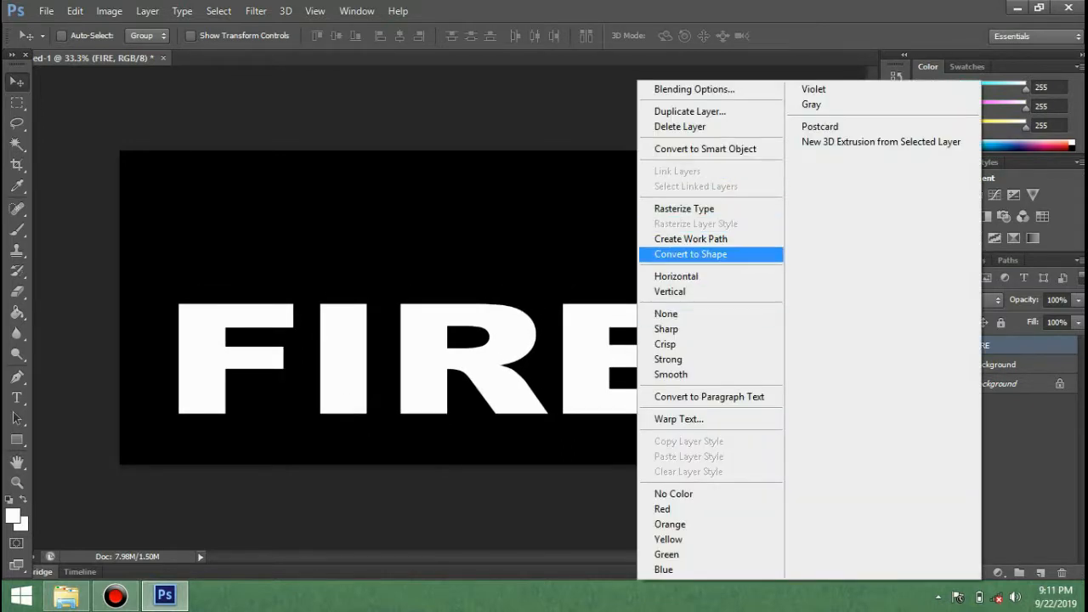
click(684, 208)
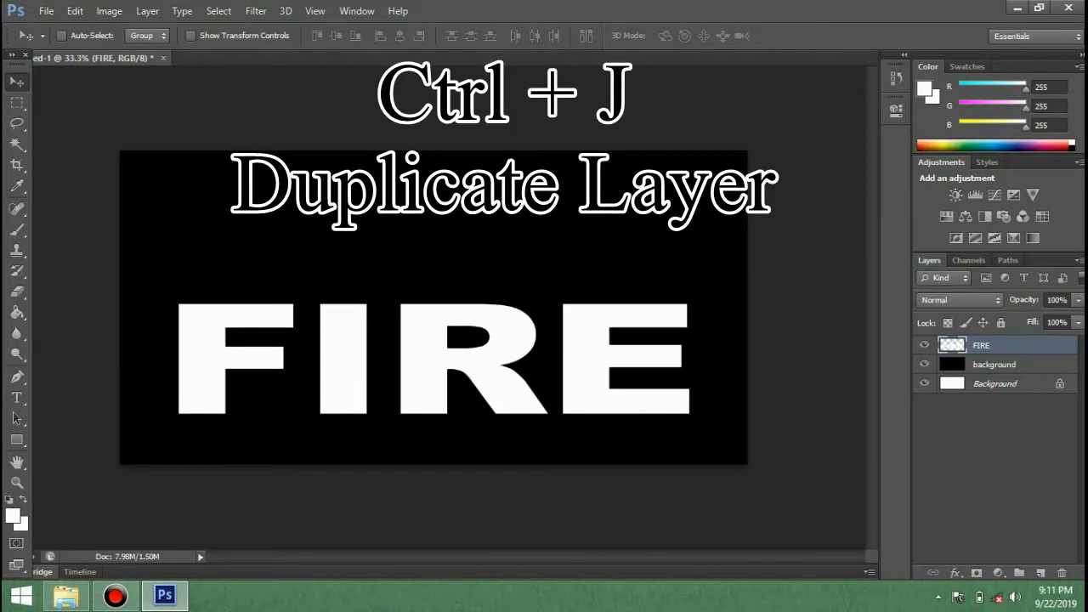
key(ctrl+j)
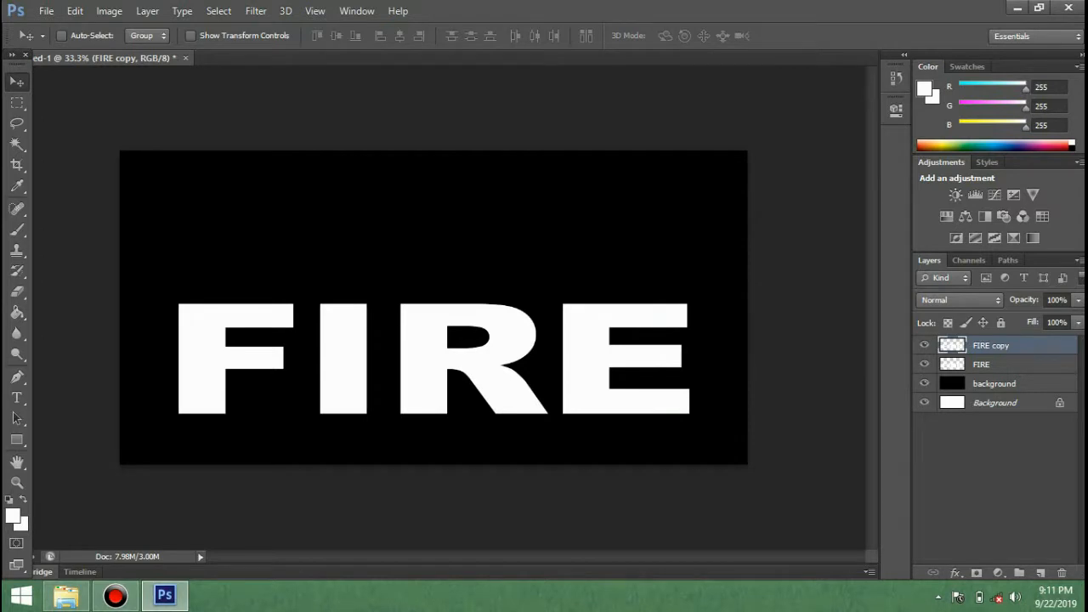
Step: Hide the FIRE copy layer and rotate the original FIRE layer 90° clockwise
click(925, 345)
click(1008, 364)
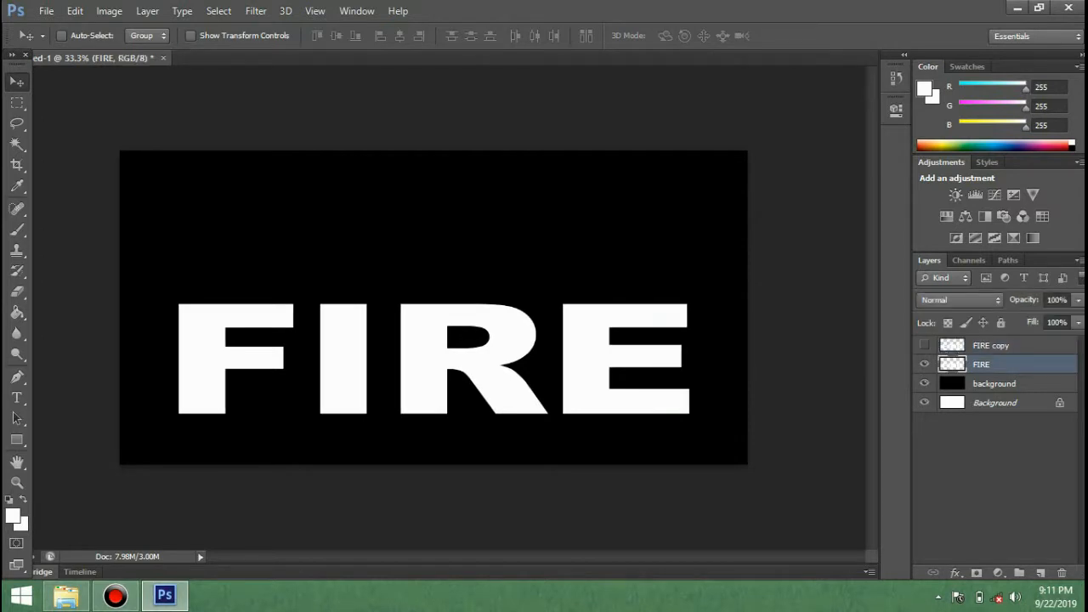
click(46, 11)
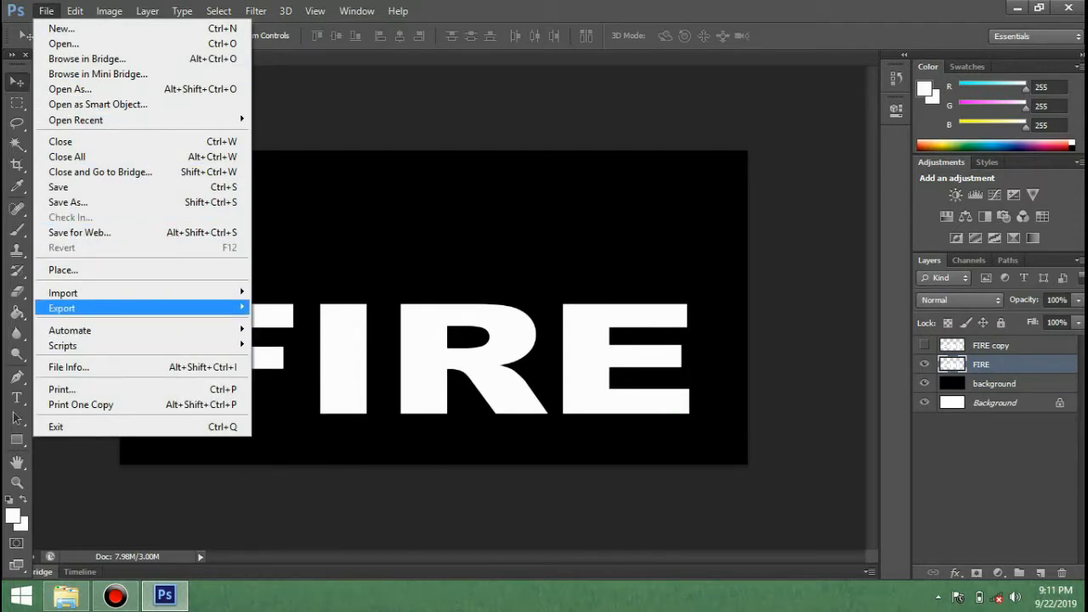
key(Escape)
click(74, 10)
mouse_move(127, 307)
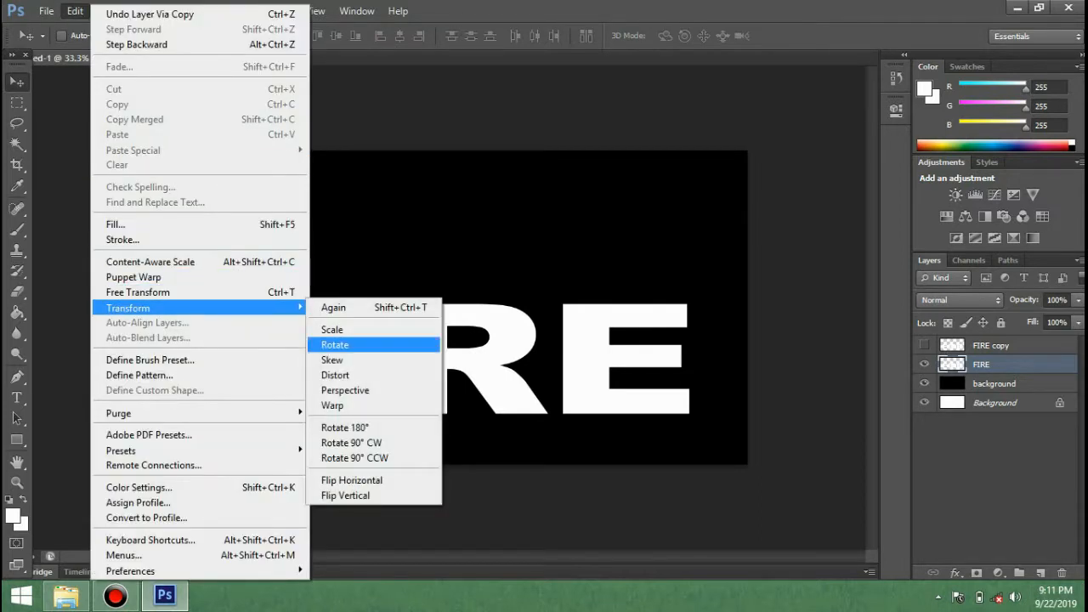
click(354, 457)
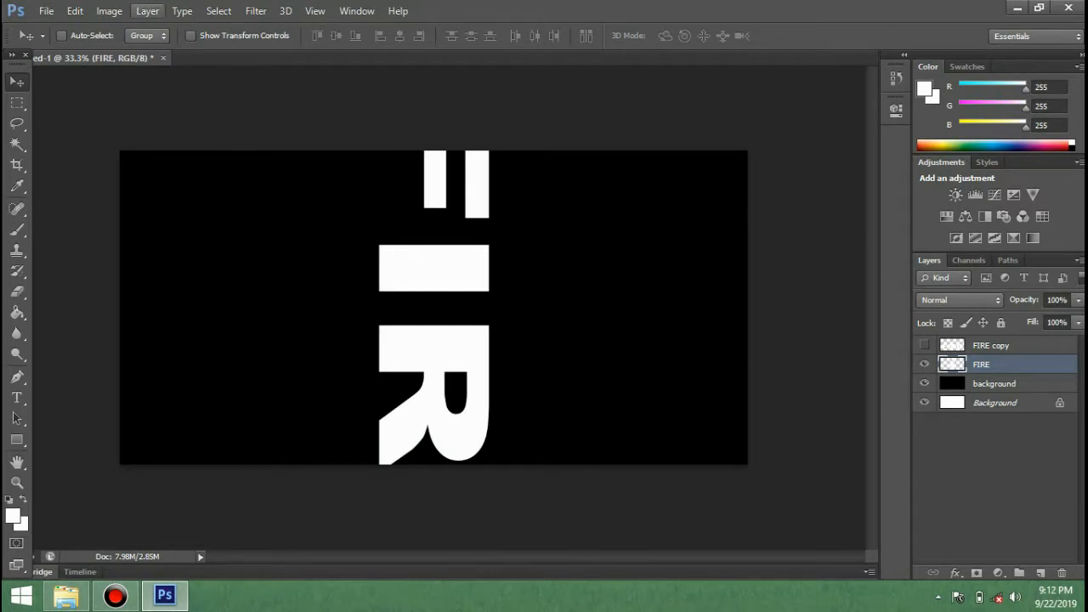
Step: Apply the Wind filter to the rotated FIRE layer with the Wind method, from the left
click(256, 10)
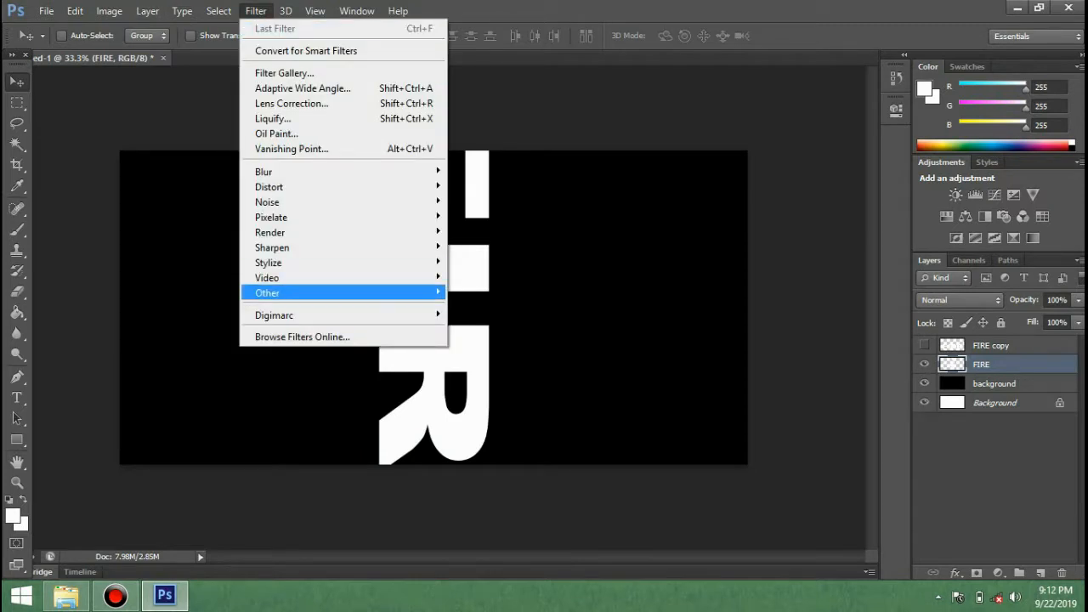
mouse_move(340, 263)
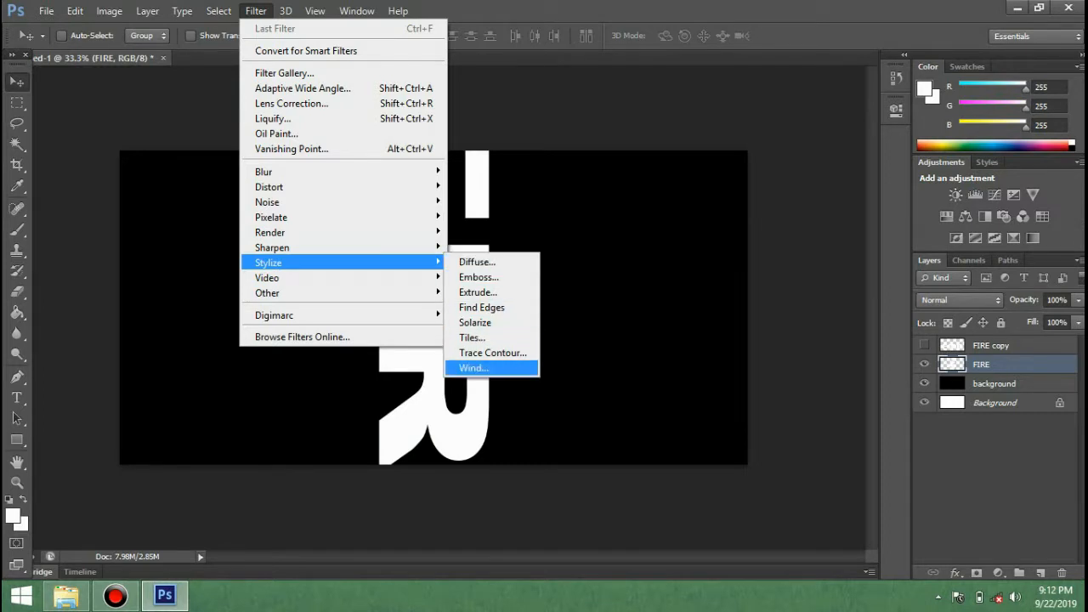
click(474, 367)
click(470, 311)
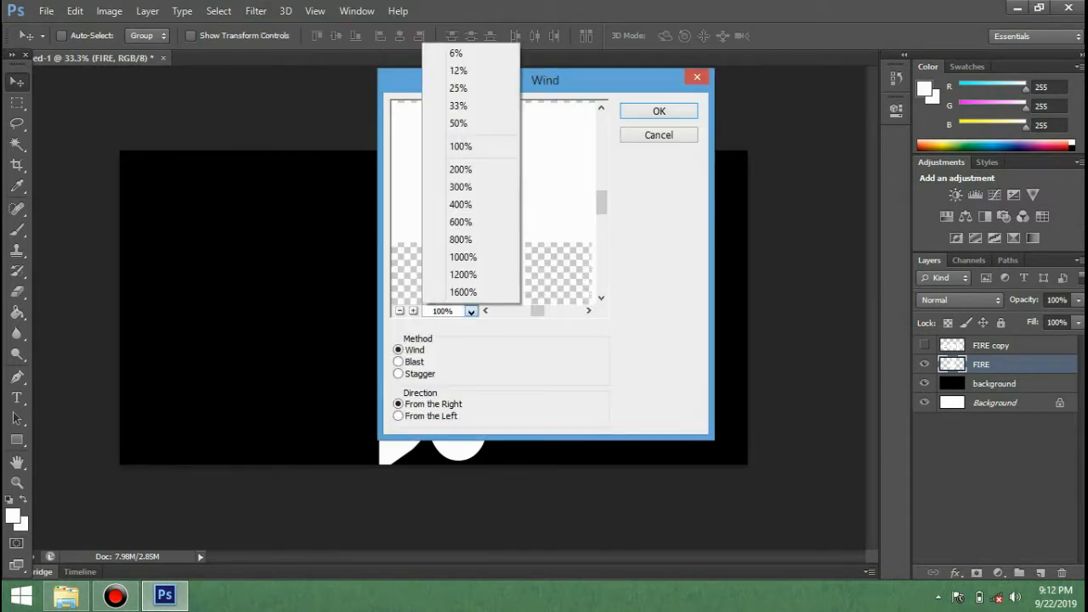
click(464, 71)
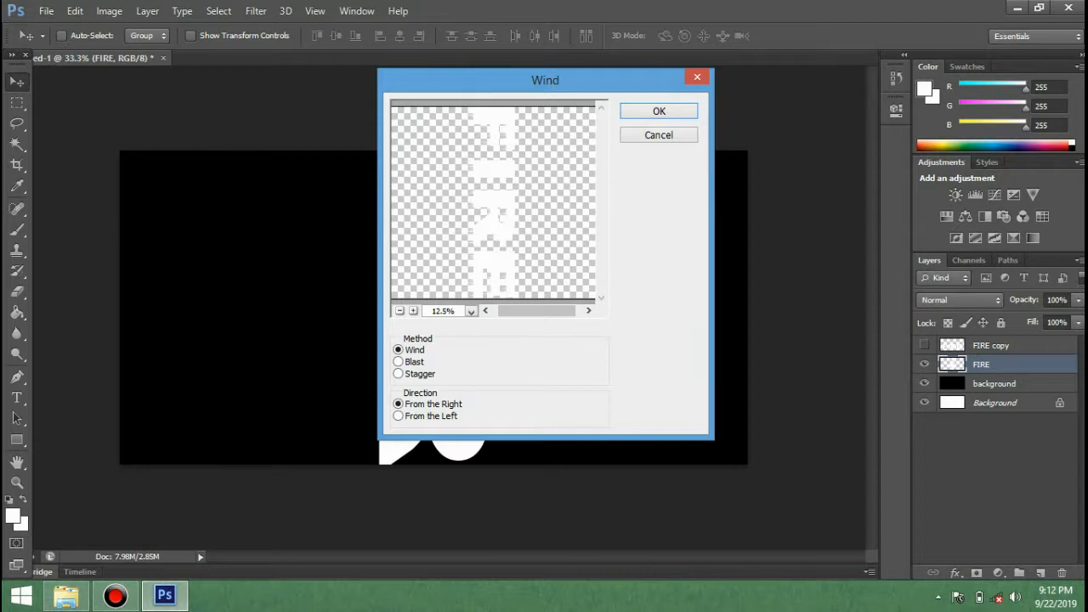
click(470, 311)
click(467, 122)
drag(602, 201, 602, 222)
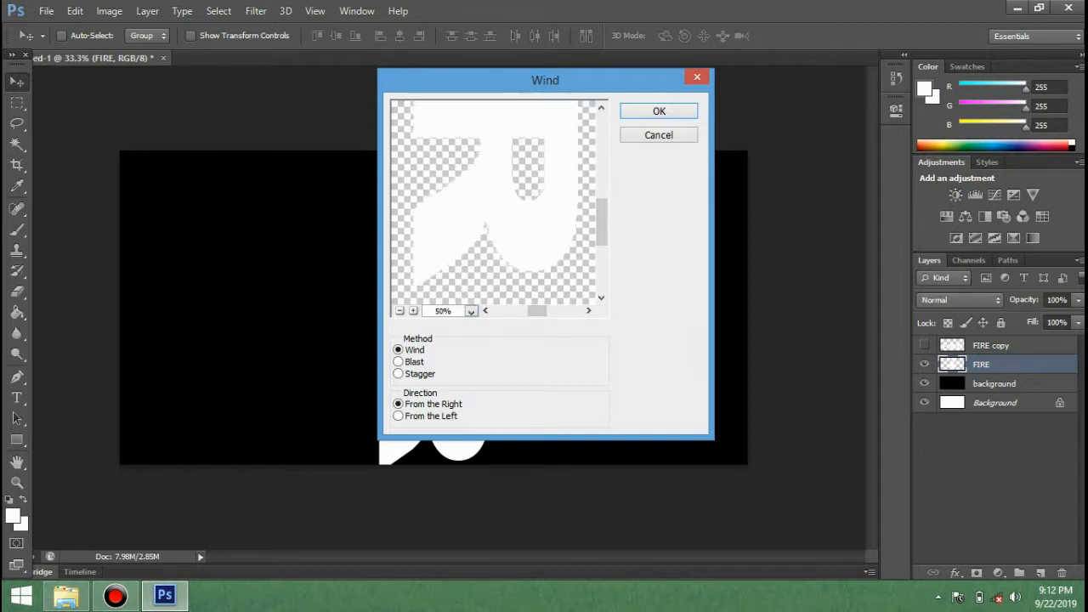
click(398, 416)
key(Return)
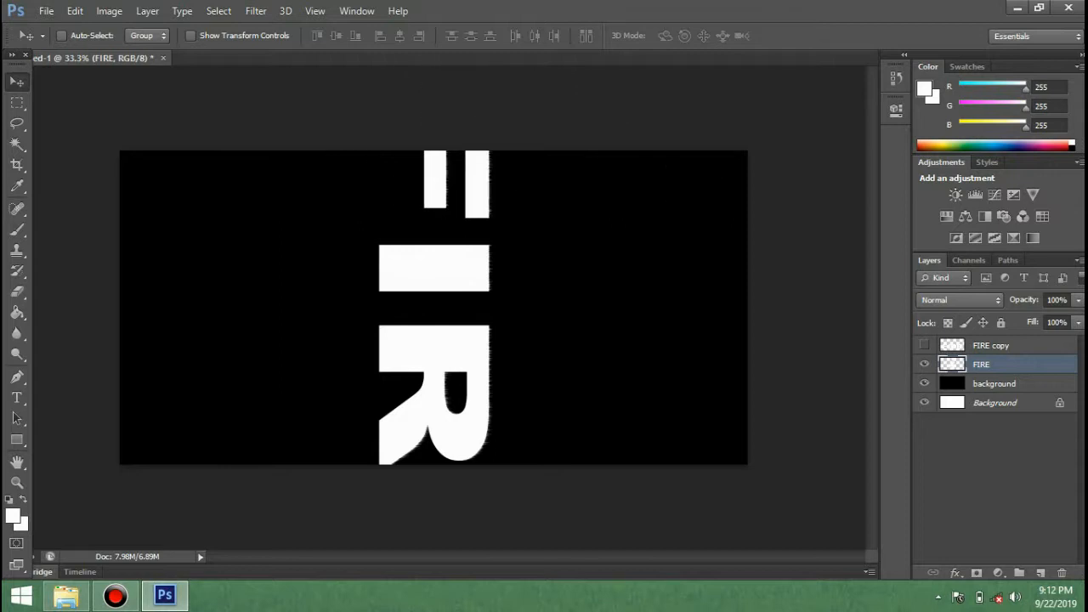
Step: Reapply the Wind filter three more times to lengthen the streaks on the FIRE layer
key(ctrl+f)
key(ctrl+f)
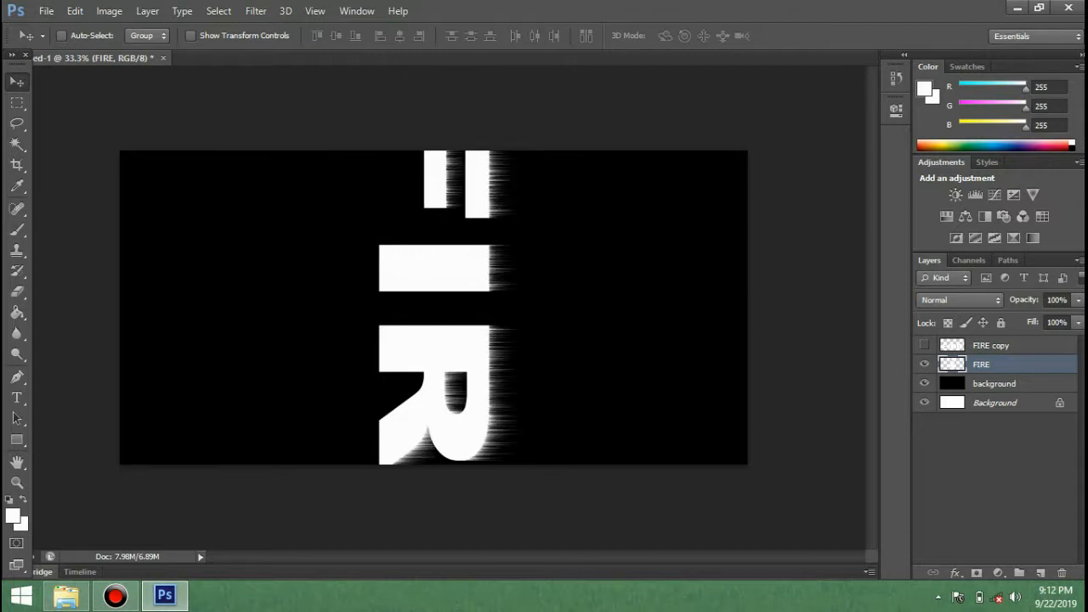
key(ctrl+f)
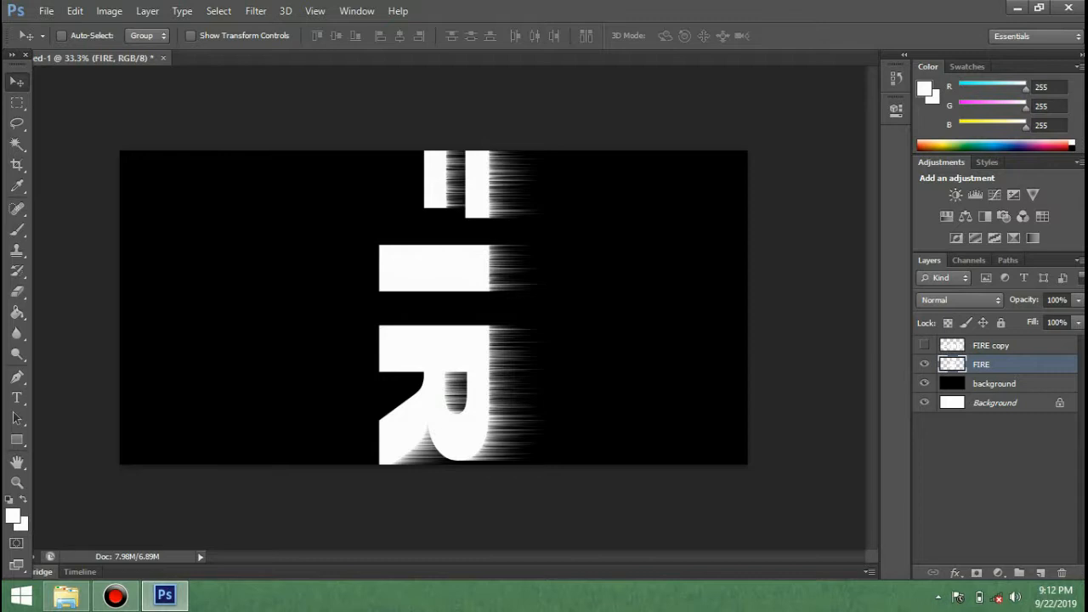
Step: Rotate the FIRE layer 90° counterclockwise so the word reads upright
click(75, 10)
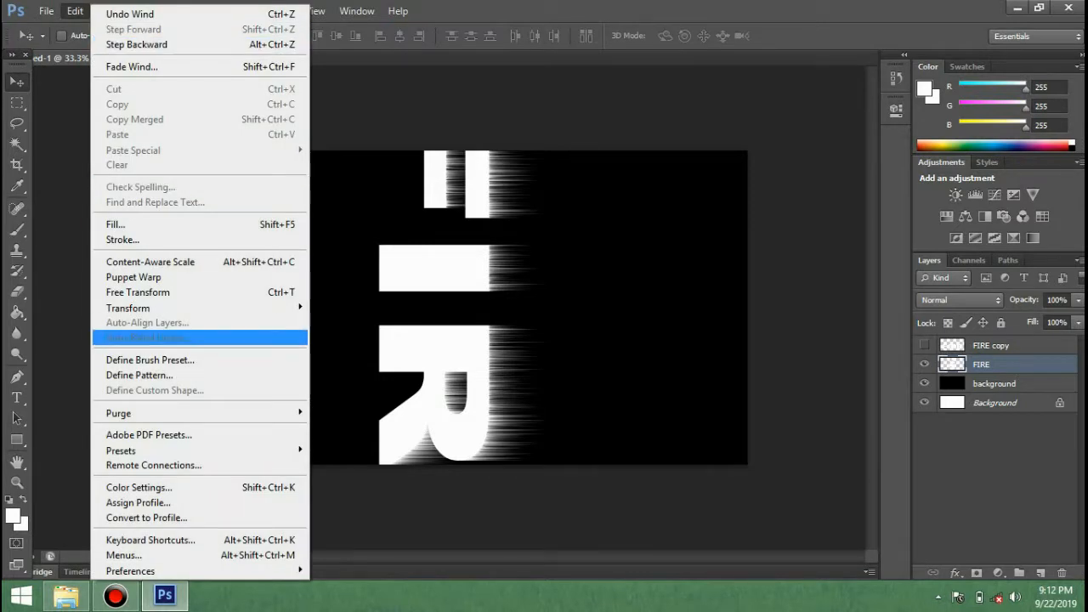
mouse_move(170, 308)
click(354, 458)
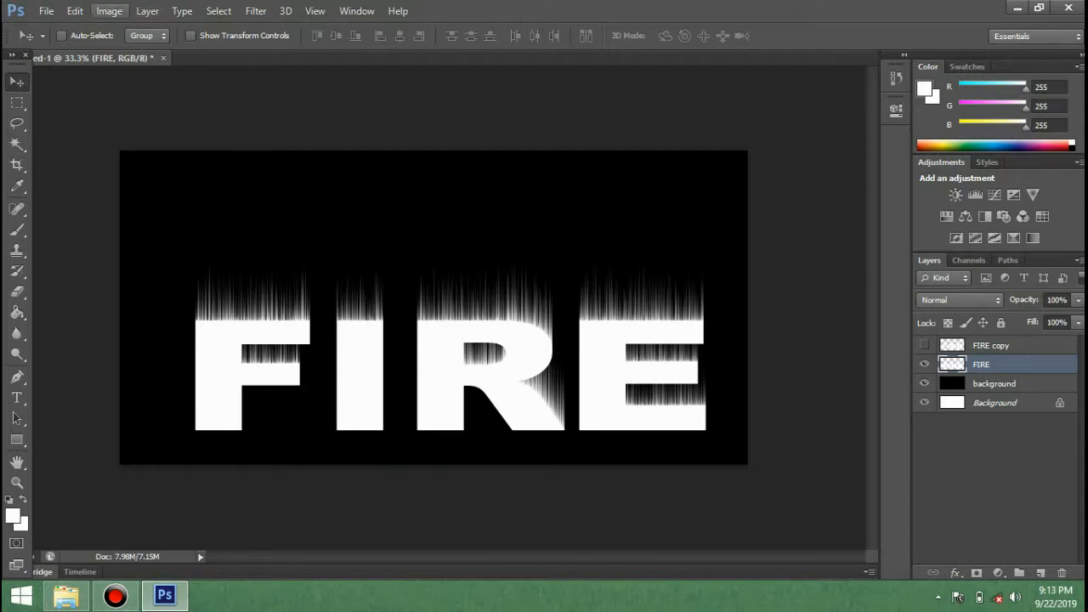
Step: Apply a Gaussian Blur with a 1.0-pixel radius to the FIRE layer and merge it with the black background layer
click(256, 10)
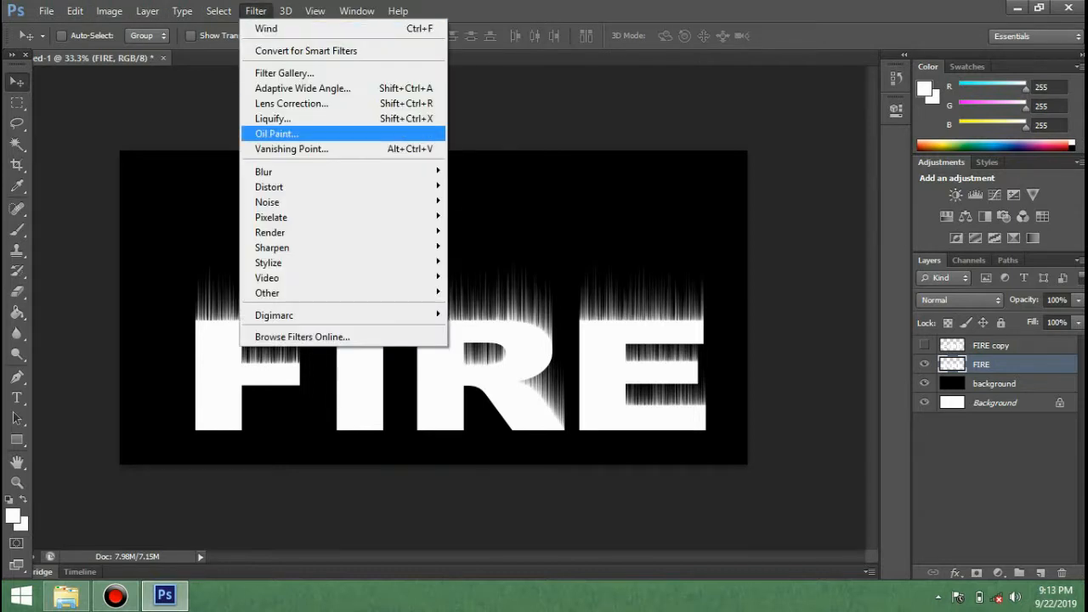
mouse_move(280, 171)
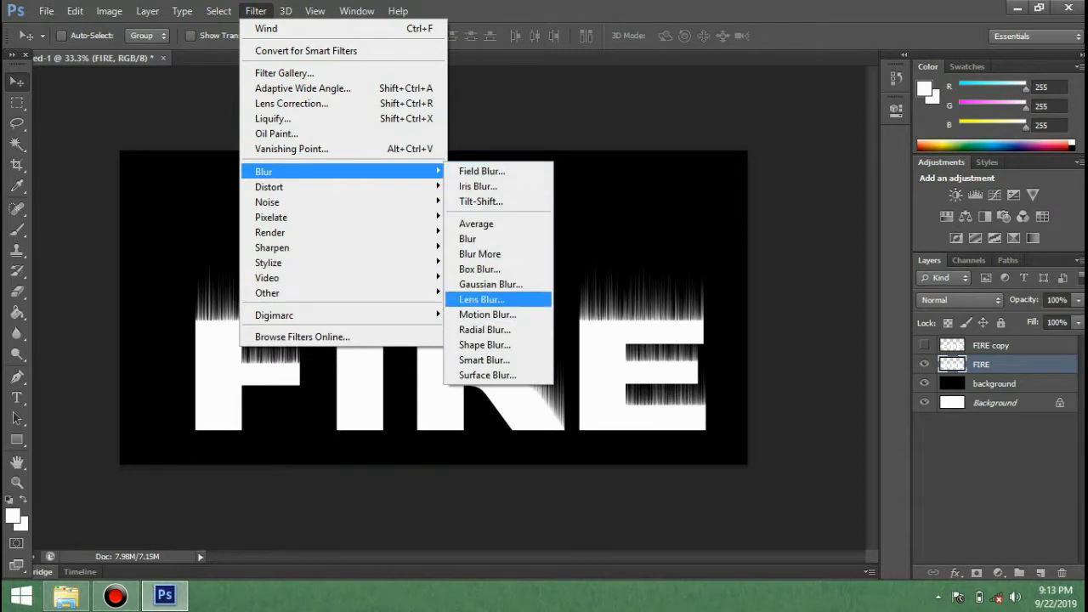
click(490, 284)
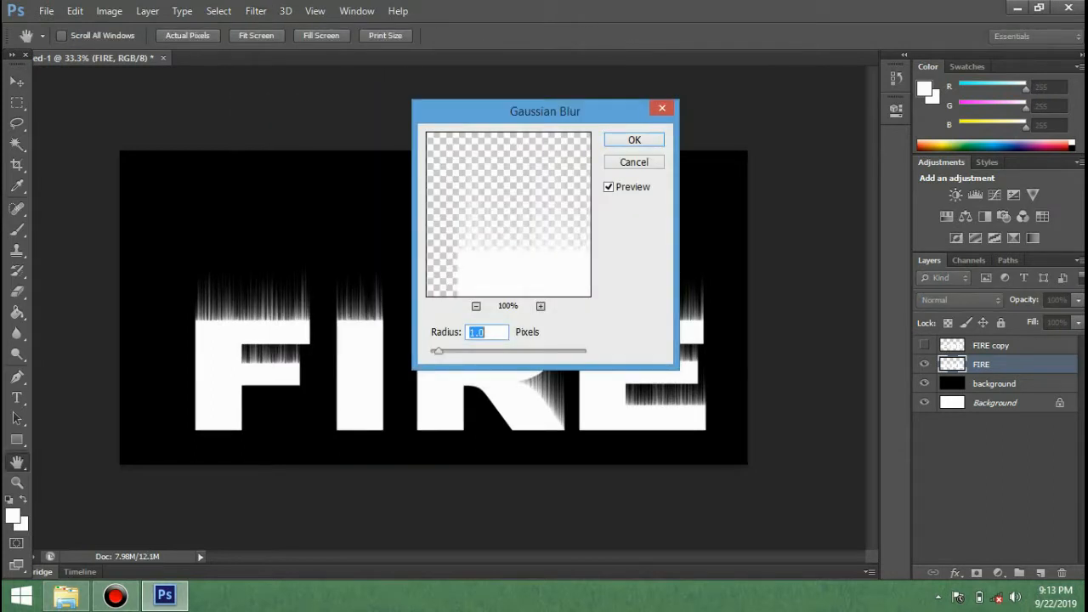
key(Return)
key(v)
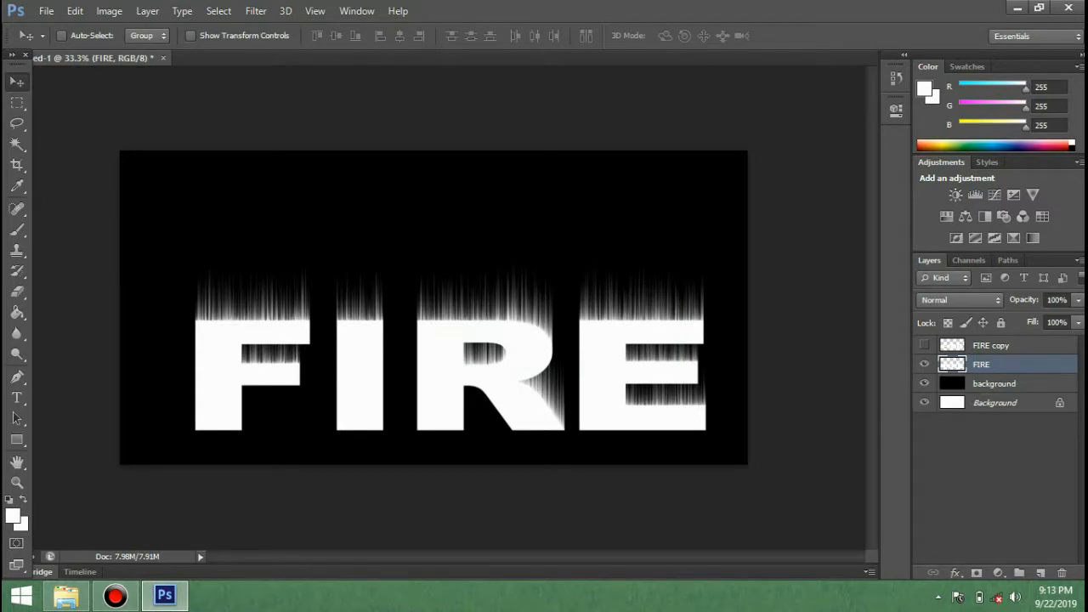
ctrl+click(994, 384)
key(ctrl+e)
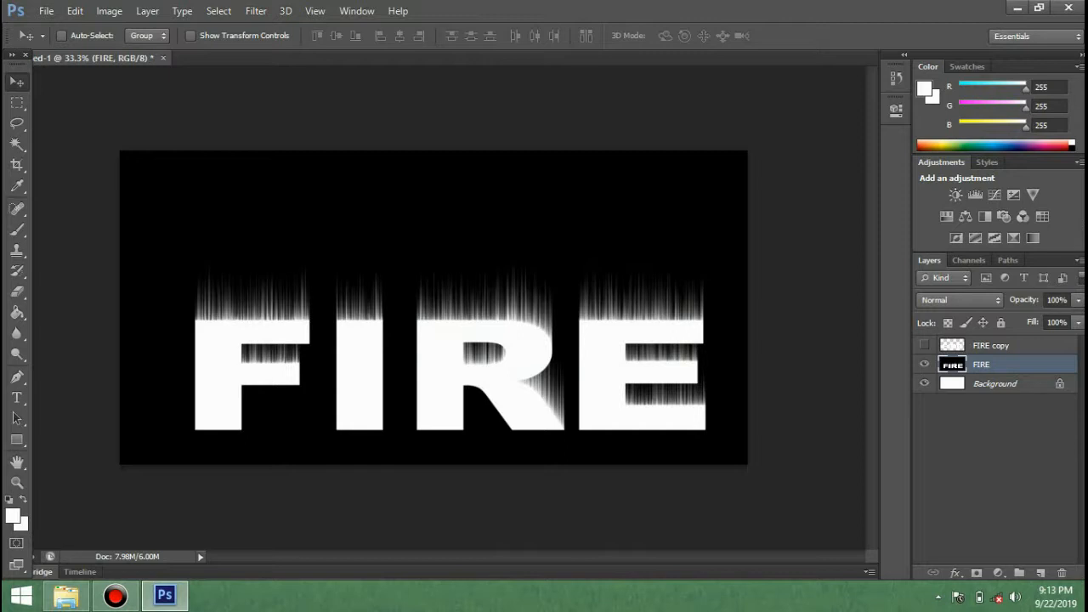
Step: Open Liquify on the merged FIRE layer and warp the streaks above the R and along its leg into flames with brush size 102
click(256, 10)
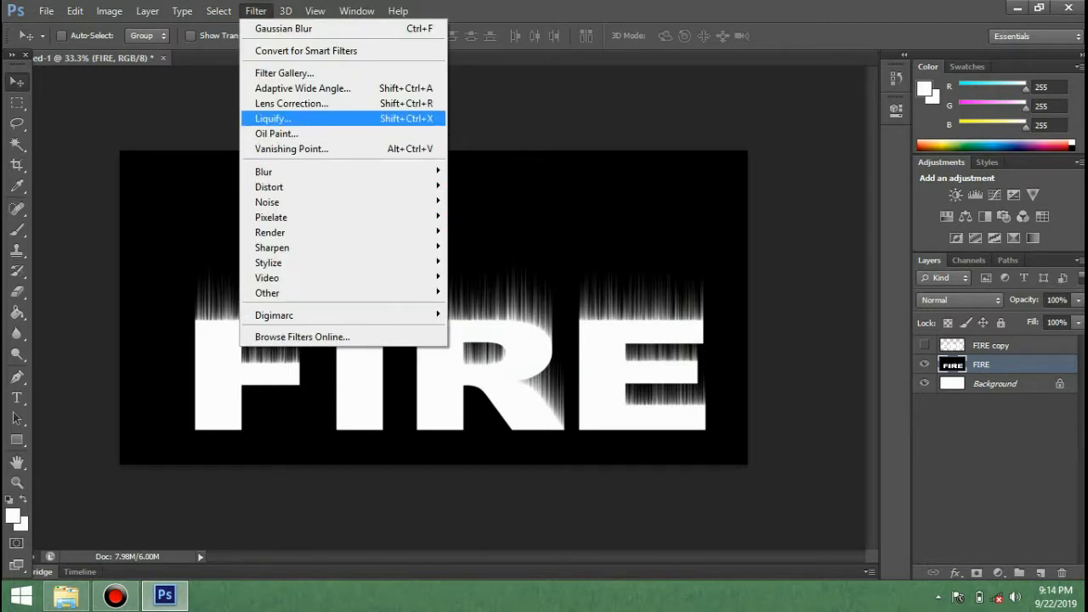
click(273, 119)
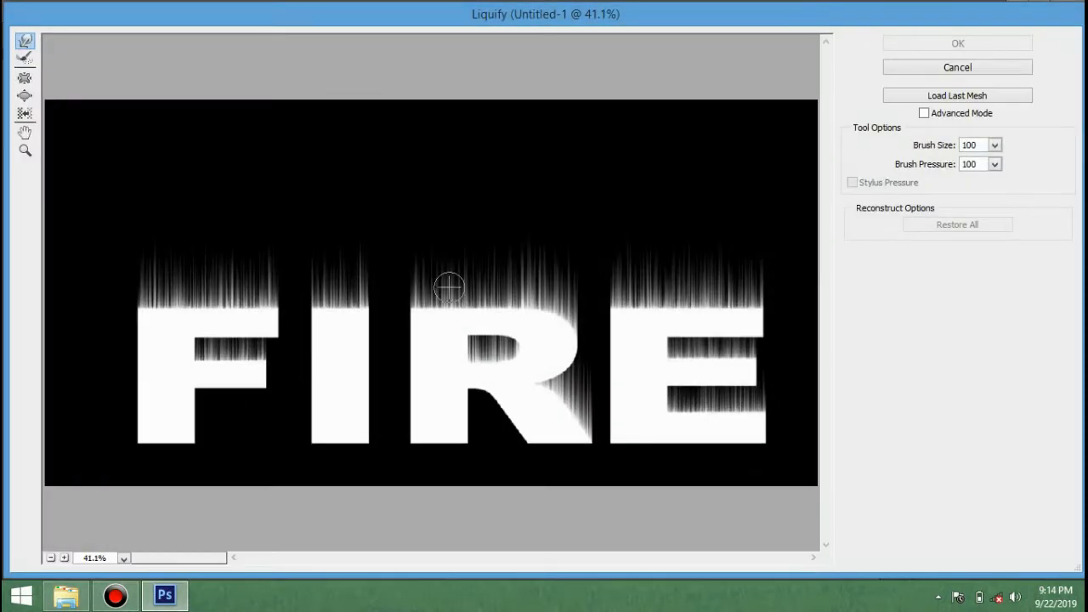
key(bracketleft)
click(560, 292)
key(bracketright)
mouse_move(564, 289)
mouse_down()
mouse_move(571, 220)
mouse_move(534, 248)
mouse_move(539, 194)
mouse_up()
drag(539, 247, 530, 200)
drag(496, 292, 499, 213)
mouse_move(439, 293)
mouse_down()
mouse_move(464, 159)
mouse_move(429, 277)
mouse_move(436, 191)
mouse_move(419, 292)
mouse_move(447, 209)
mouse_up()
mouse_move(481, 265)
mouse_down()
mouse_move(496, 171)
mouse_move(498, 247)
mouse_up()
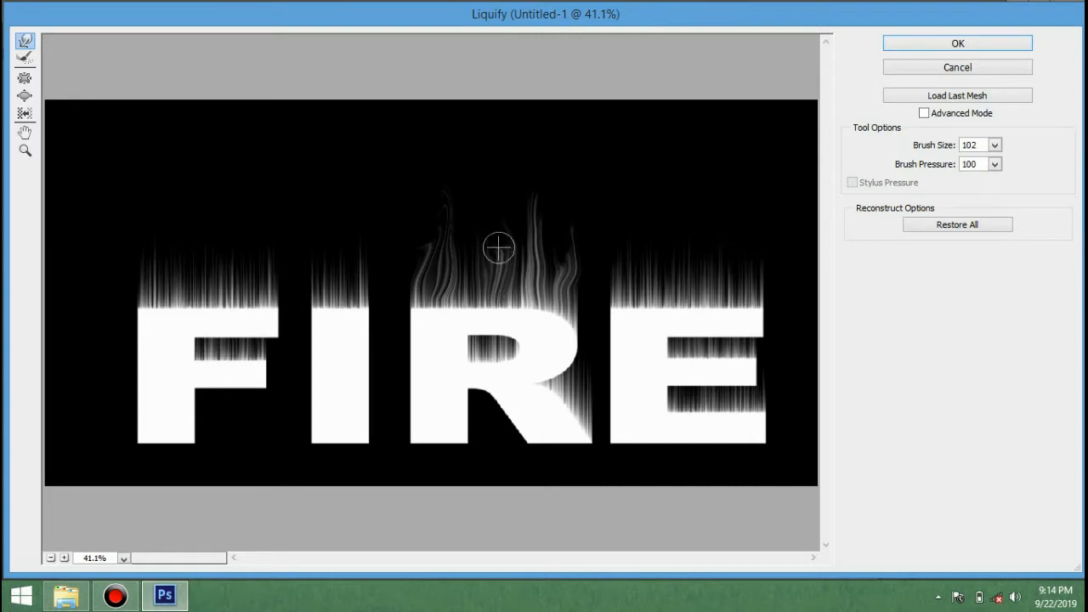
mouse_move(566, 293)
mouse_down()
mouse_move(581, 271)
mouse_move(554, 224)
mouse_up()
drag(558, 272, 570, 230)
drag(583, 398, 588, 327)
Step: Warp the streaks above the E upward into wavy flames, reducing the Liquify brush size to 76
mouse_move(653, 276)
mouse_down()
mouse_move(674, 179)
mouse_move(635, 270)
mouse_move(650, 210)
mouse_up()
key(Down)
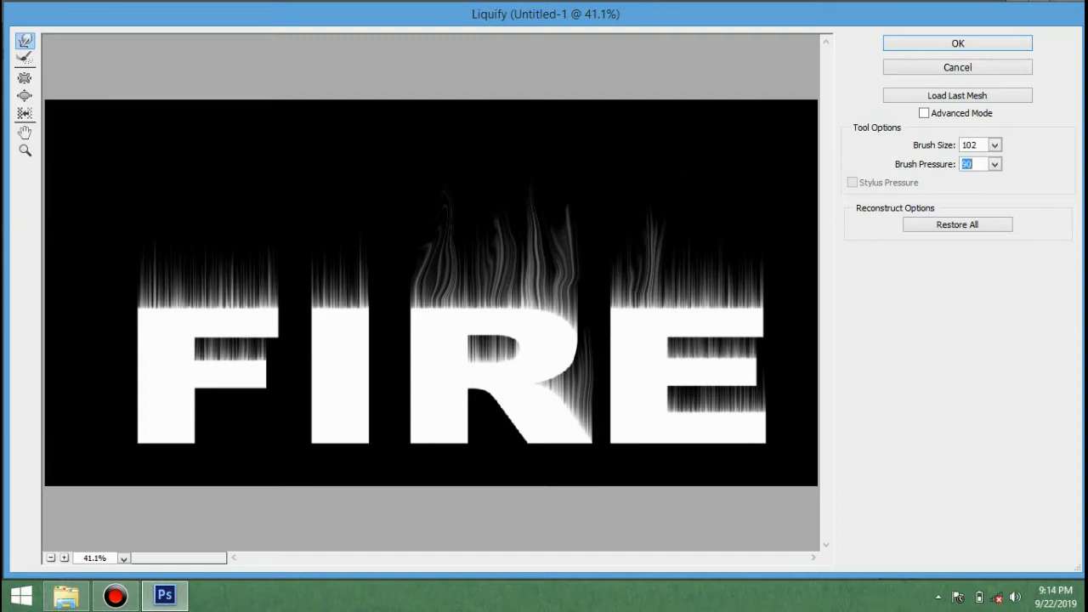
drag(714, 288, 719, 188)
key(Down)
key(bracketleft)
drag(748, 283, 731, 202)
mouse_move(721, 264)
mouse_down()
mouse_move(728, 191)
mouse_move(715, 207)
mouse_up()
drag(711, 284, 705, 204)
drag(736, 296, 712, 194)
mouse_move(672, 278)
mouse_down()
mouse_move(680, 154)
mouse_move(687, 167)
mouse_up()
mouse_move(751, 296)
mouse_down()
mouse_move(758, 228)
mouse_move(735, 302)
mouse_move(739, 216)
mouse_up()
drag(717, 279, 745, 198)
drag(647, 299, 648, 151)
drag(628, 279, 627, 243)
drag(612, 294, 635, 175)
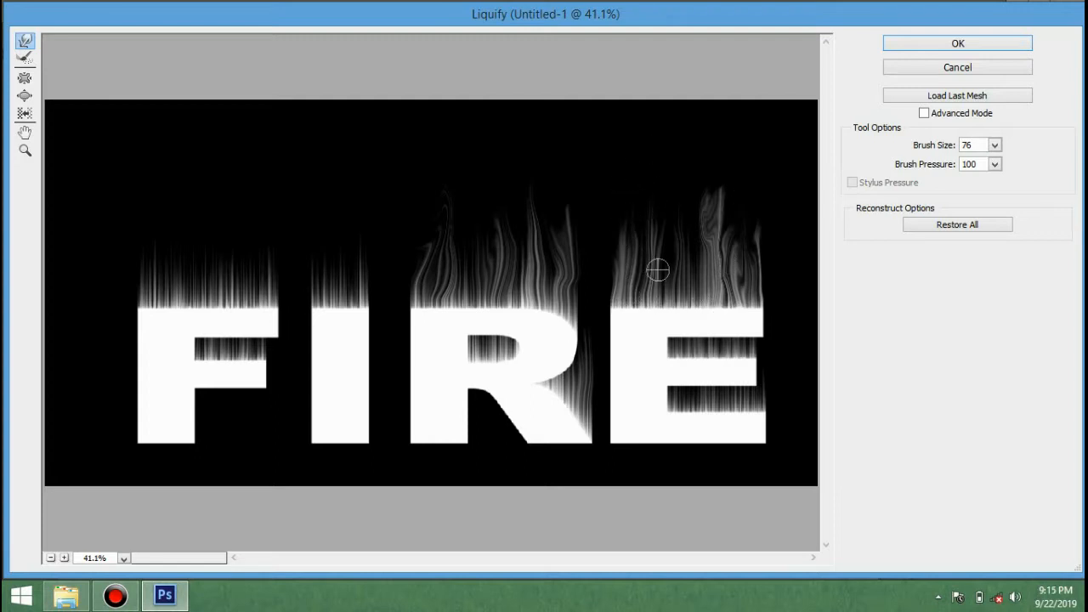
Step: Warp the streaks above the I upward into flames, undoing the stroke that distorts its middle
mouse_move(345, 289)
mouse_down()
mouse_move(340, 205)
mouse_move(353, 185)
mouse_up()
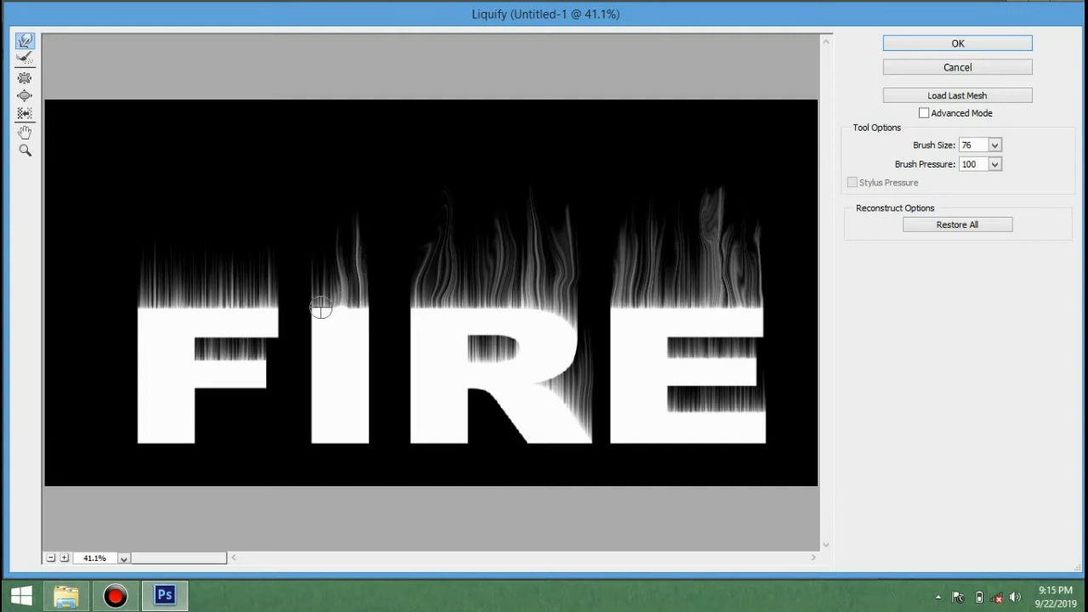
mouse_move(328, 323)
mouse_down()
mouse_move(349, 215)
mouse_move(340, 281)
mouse_move(340, 219)
mouse_up()
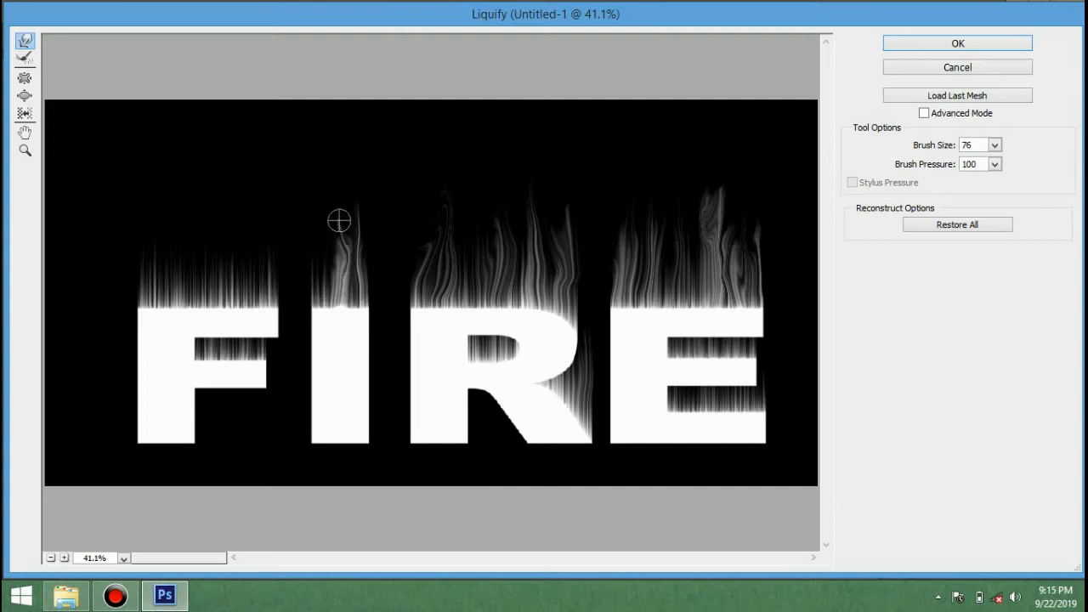
key(ctrl+alt+z)
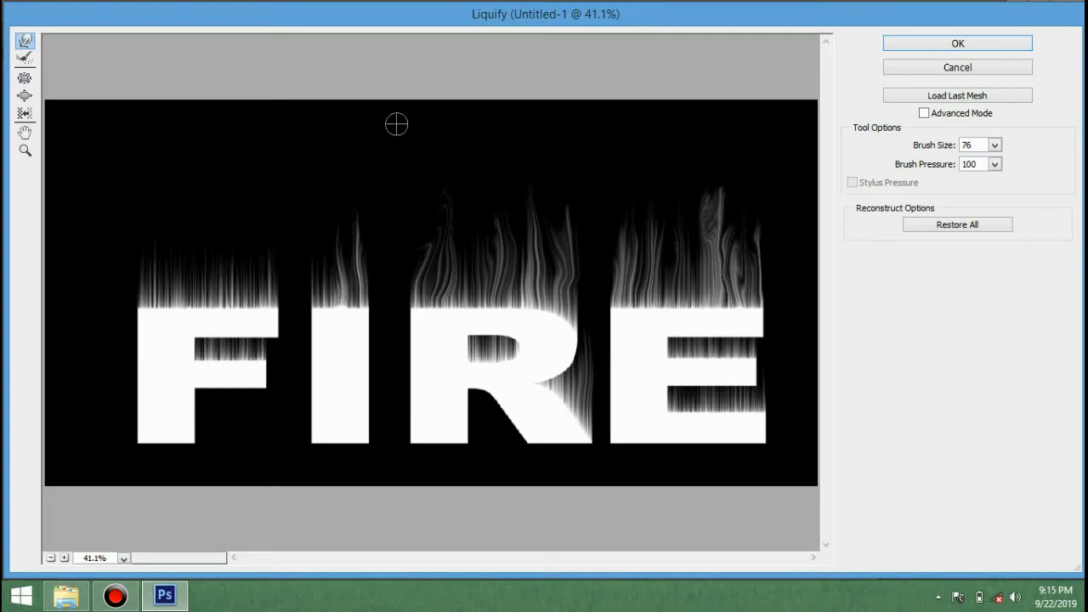
mouse_move(318, 289)
mouse_down()
mouse_move(324, 194)
mouse_move(323, 250)
mouse_move(323, 221)
mouse_up()
drag(320, 281, 304, 170)
drag(330, 257, 313, 186)
mouse_move(318, 290)
mouse_down()
mouse_move(340, 184)
mouse_move(323, 212)
mouse_move(326, 192)
mouse_up()
drag(358, 264, 344, 180)
drag(360, 235, 350, 184)
Step: Warp the streaks above the F upward into tall flames and extend the flame beside the R's leg
drag(278, 317, 267, 250)
mouse_move(251, 293)
mouse_down()
mouse_move(239, 225)
mouse_move(252, 273)
mouse_move(250, 199)
mouse_up()
drag(175, 301, 163, 250)
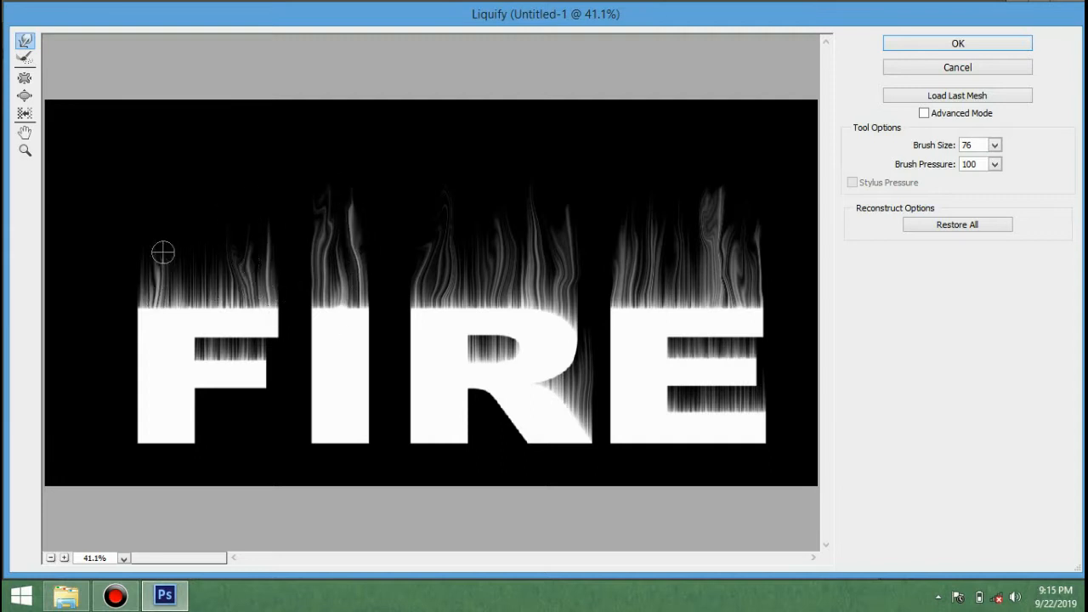
mouse_move(159, 317)
mouse_down()
mouse_move(149, 288)
mouse_move(162, 220)
mouse_up()
drag(146, 255, 160, 196)
mouse_move(211, 286)
mouse_down()
mouse_move(209, 207)
mouse_move(221, 294)
mouse_move(201, 199)
mouse_move(218, 301)
mouse_move(223, 248)
mouse_move(212, 239)
mouse_move(215, 228)
mouse_move(228, 245)
mouse_move(225, 179)
mouse_move(187, 289)
mouse_move(192, 194)
mouse_move(192, 294)
mouse_move(195, 219)
mouse_move(190, 277)
mouse_move(187, 227)
mouse_up()
mouse_move(180, 308)
mouse_down()
mouse_move(195, 249)
mouse_move(189, 175)
mouse_up()
drag(195, 245, 190, 175)
drag(176, 270, 175, 156)
drag(575, 379, 584, 293)
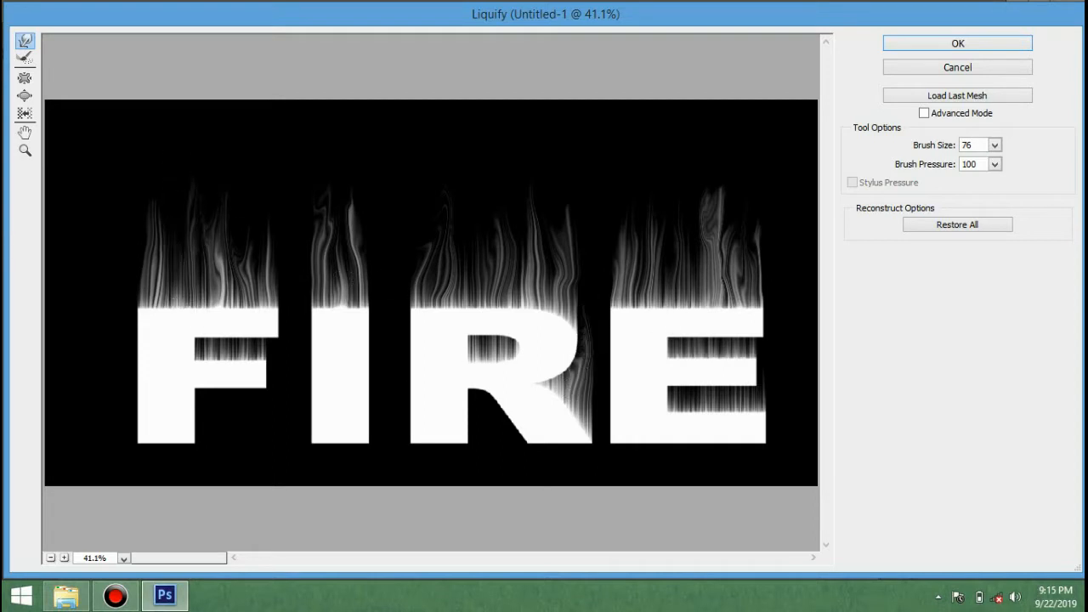
Step: Set the Liquify brush size to 50 and warp the edges of the F into small flame tips, undoing the distorted middle bar
drag(947, 144, 938, 145)
mouse_move(245, 342)
mouse_down()
mouse_move(267, 316)
mouse_move(264, 278)
mouse_move(234, 312)
mouse_move(228, 294)
mouse_move(151, 311)
mouse_move(146, 290)
mouse_move(142, 329)
mouse_move(136, 311)
mouse_move(147, 362)
mouse_move(277, 374)
mouse_up()
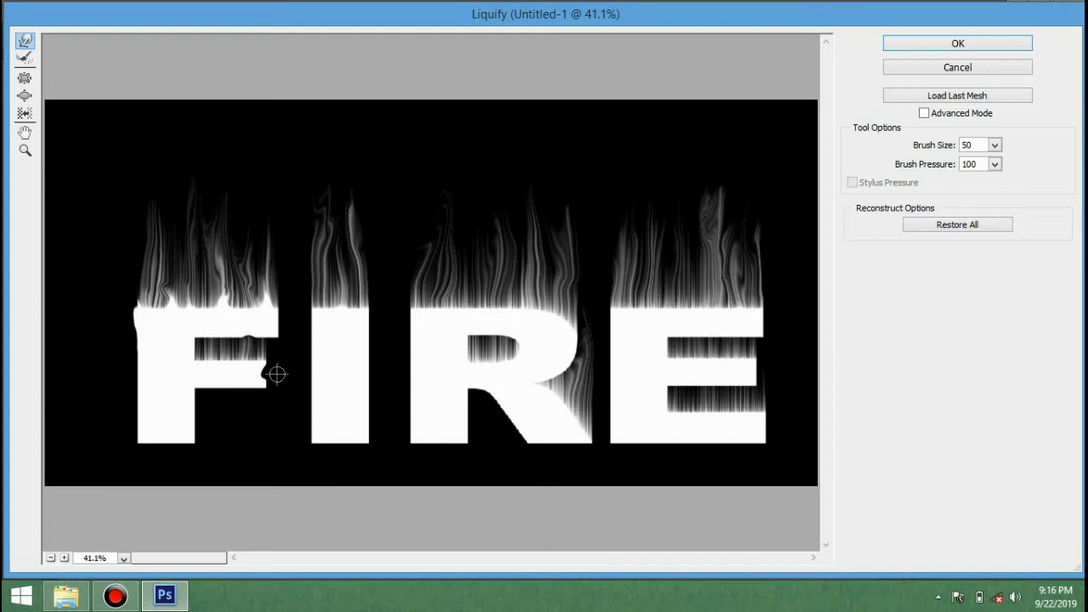
key(ctrl+z)
drag(267, 304, 258, 274)
Step: Warp the top and left edges of the R into small flame tips, setting the brush pressure to 49
drag(431, 308, 454, 309)
key(4)
key(9)
mouse_move(536, 318)
mouse_down()
mouse_move(514, 287)
mouse_move(497, 315)
mouse_move(475, 288)
mouse_move(473, 323)
mouse_move(484, 285)
mouse_move(496, 341)
mouse_up()
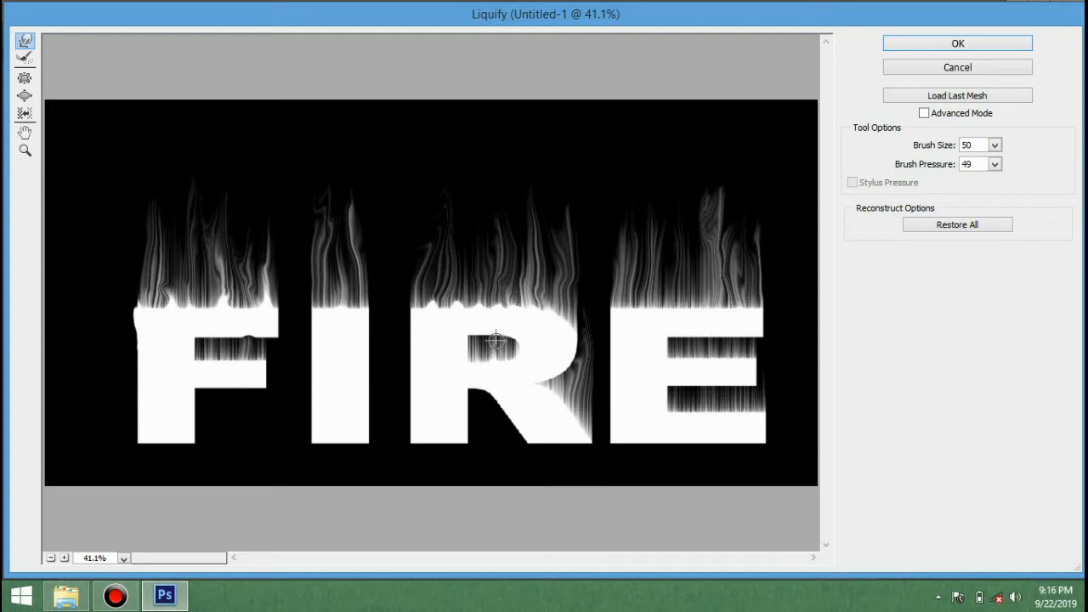
mouse_move(464, 374)
mouse_down()
mouse_move(400, 316)
mouse_move(415, 329)
mouse_move(413, 367)
mouse_up()
Step: Roughen the inner edges of the E's bars with brush size 27 and pressure 63, and apply the Liquify changes
text(25)
text(11)
text(27)
text(63)
mouse_move(683, 365)
mouse_down()
mouse_move(688, 338)
mouse_move(721, 349)
mouse_up()
mouse_move(762, 415)
mouse_down()
mouse_move(773, 361)
mouse_move(760, 387)
mouse_up()
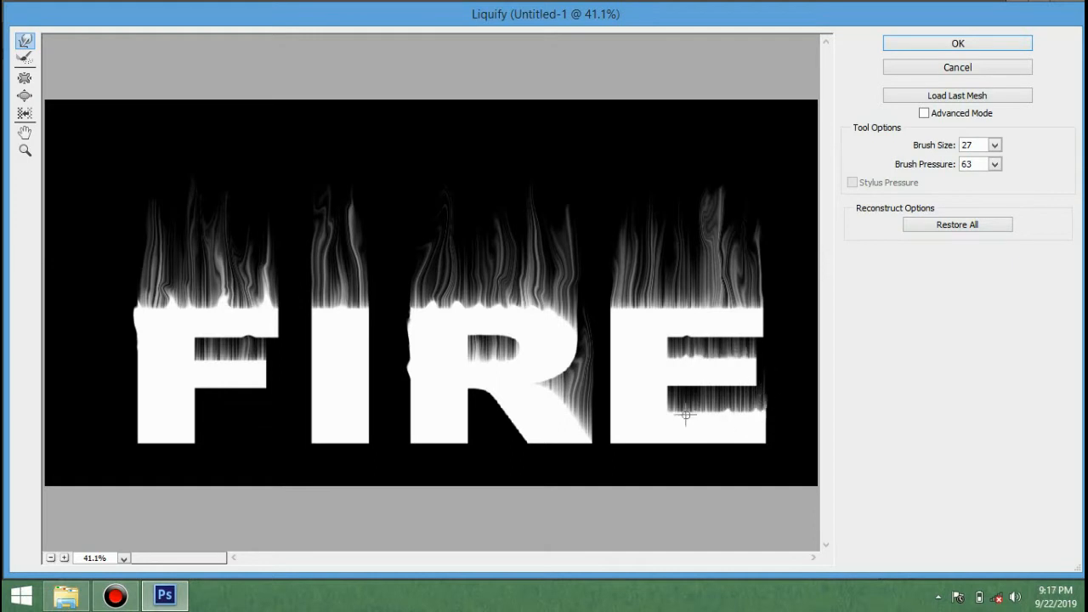
key(Return)
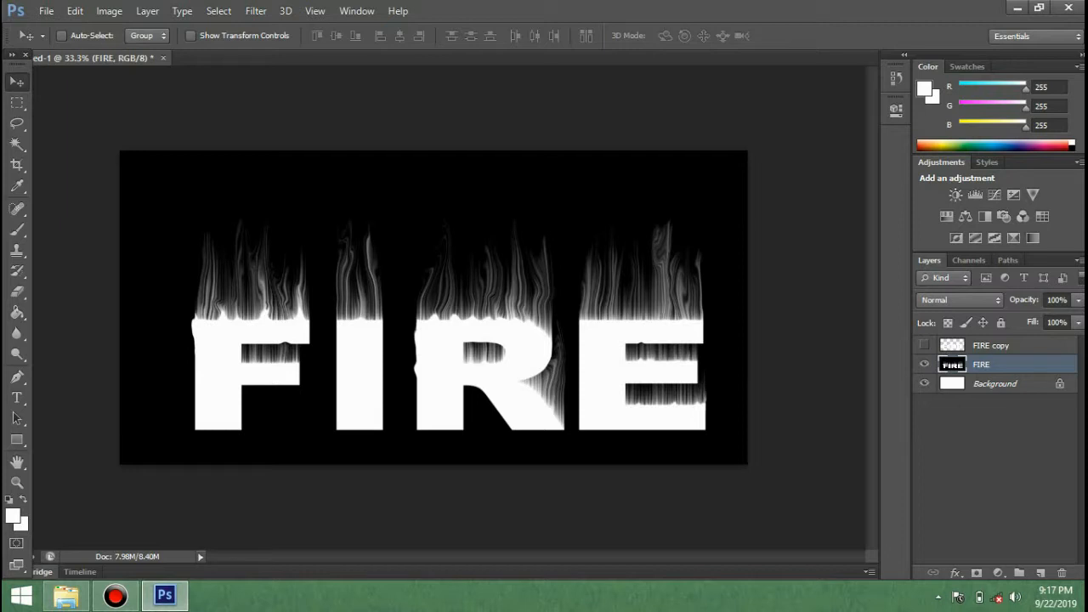
Step: Add a Hue/Saturation adjustment layer above FIRE, colorized with hue 43 and saturation 100, and keep its adjustment selected
click(998, 573)
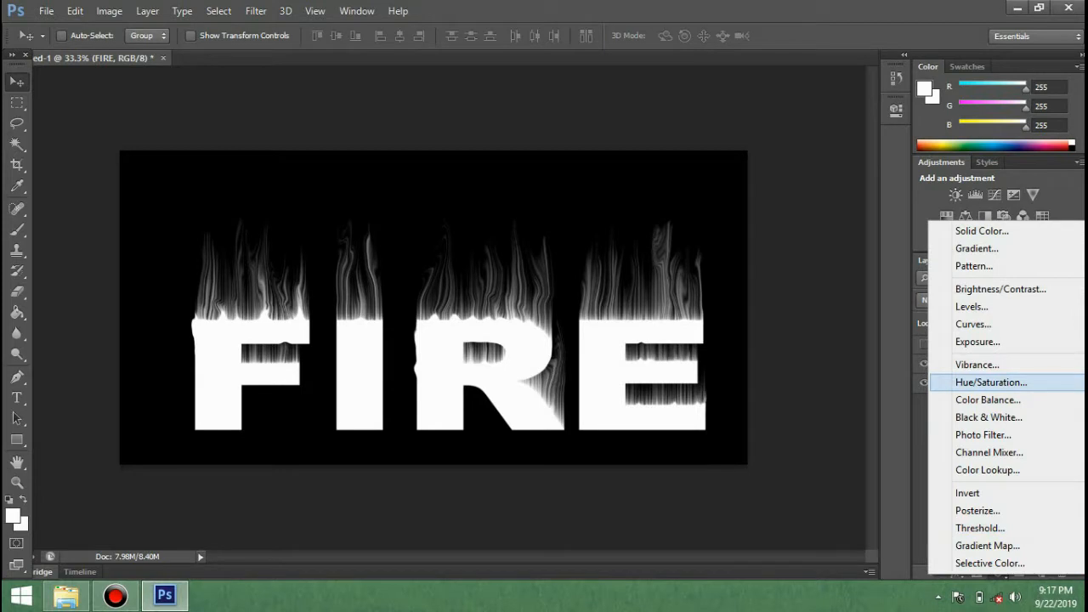
click(991, 383)
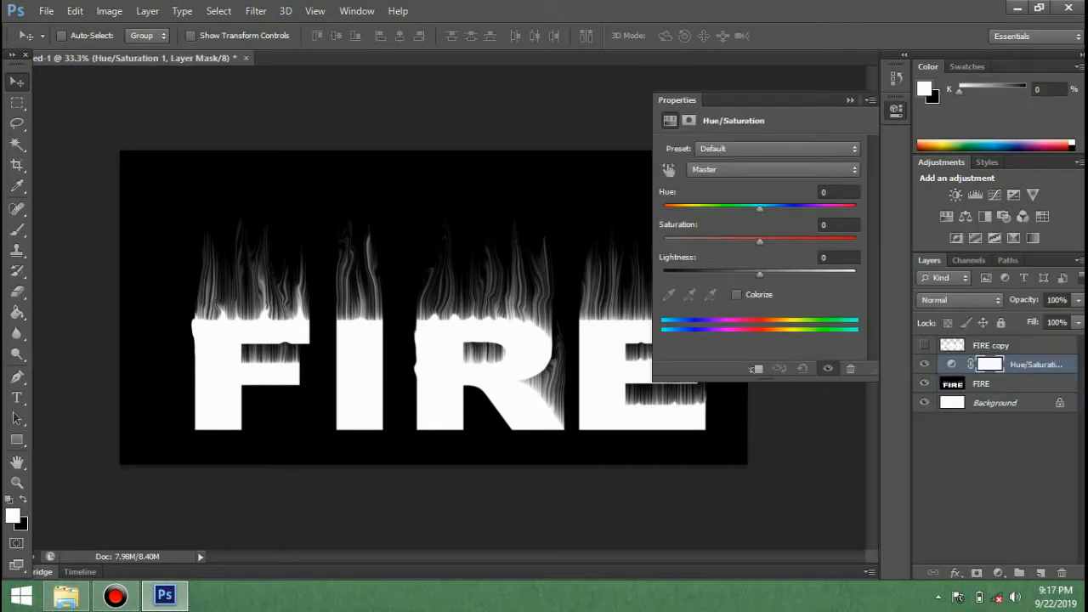
drag(760, 207, 797, 208)
click(737, 294)
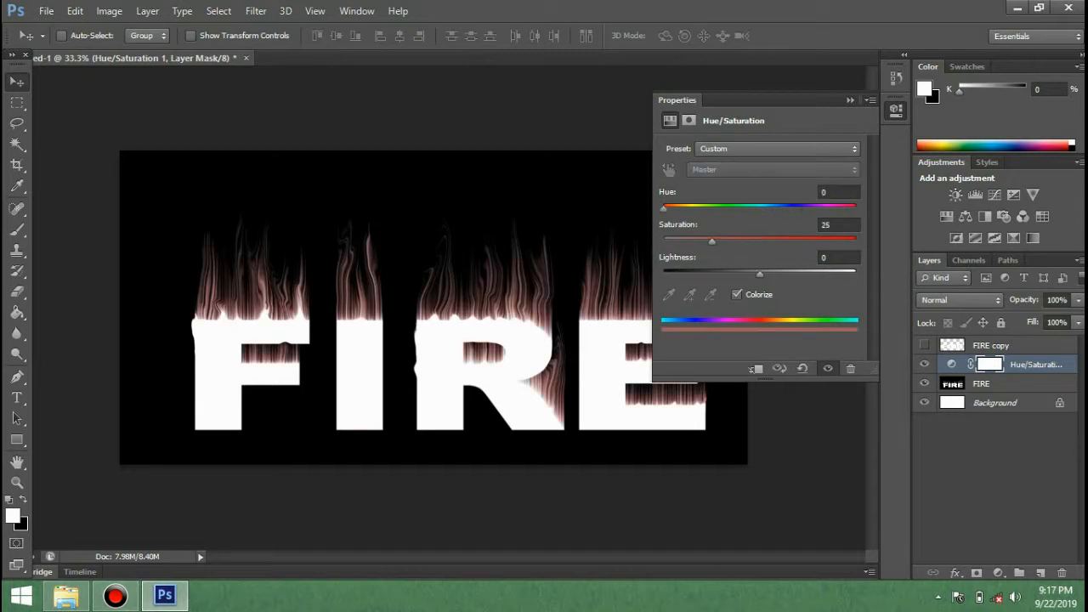
drag(664, 207, 856, 241)
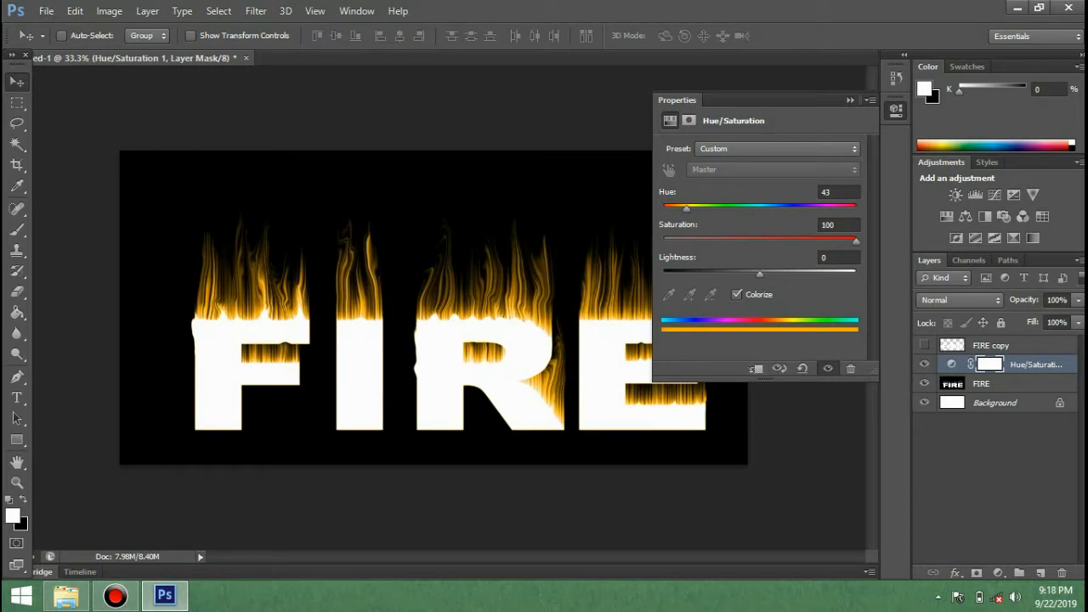
click(850, 99)
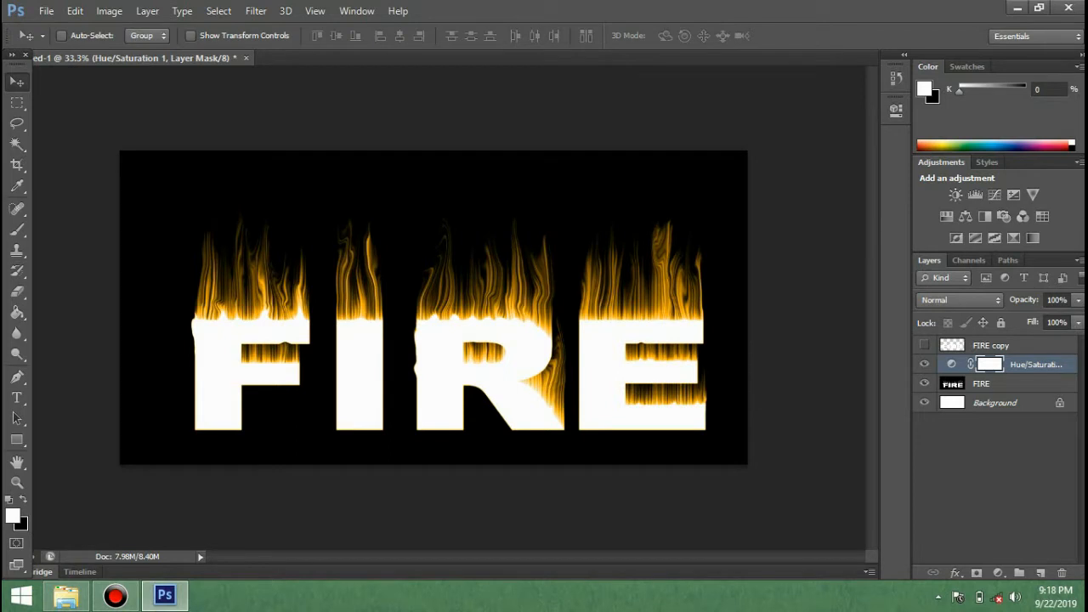
click(952, 364)
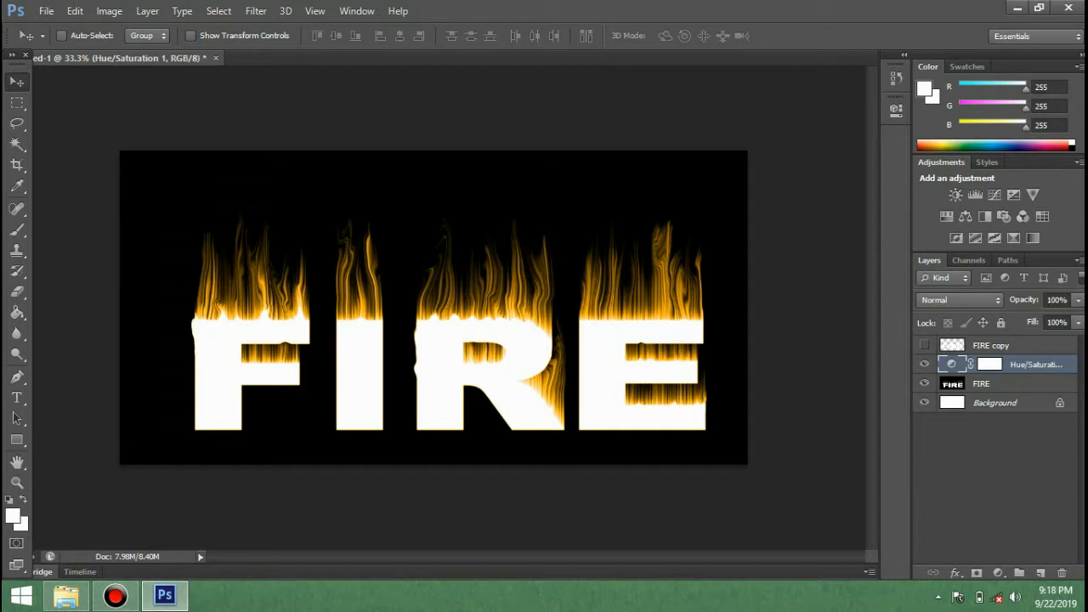
Step: Set the Hue/Saturation adjustment layer's blend mode to Overlay and duplicate the layer
click(990, 364)
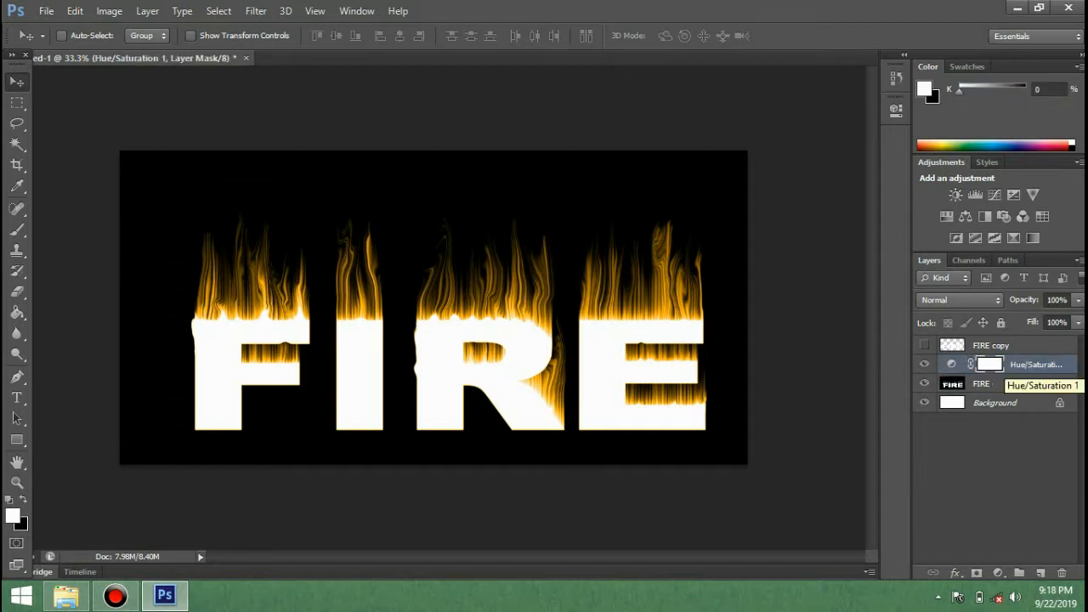
click(953, 364)
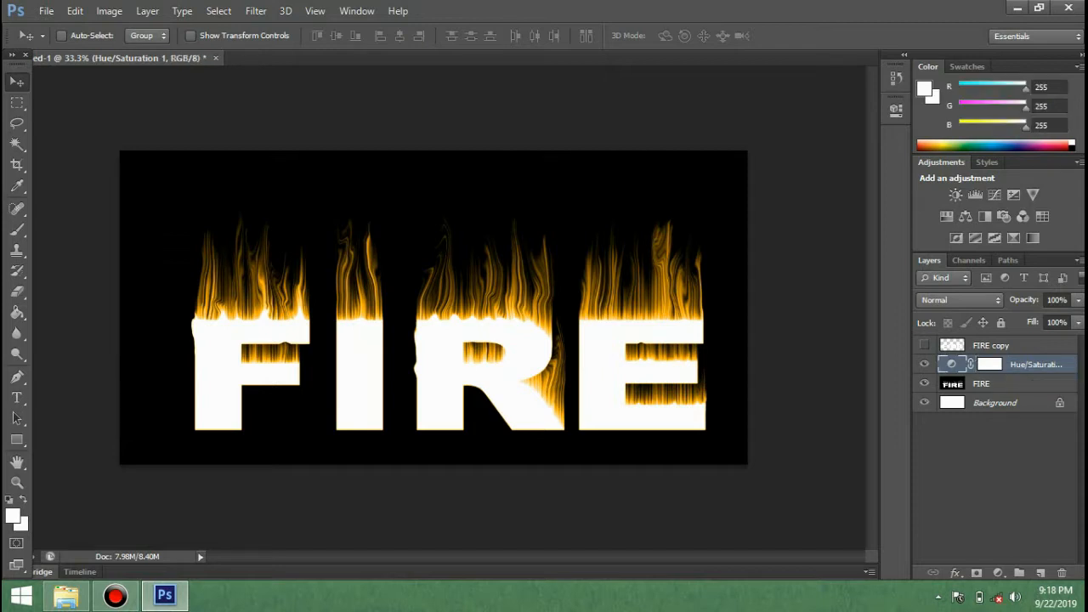
click(959, 300)
click(944, 186)
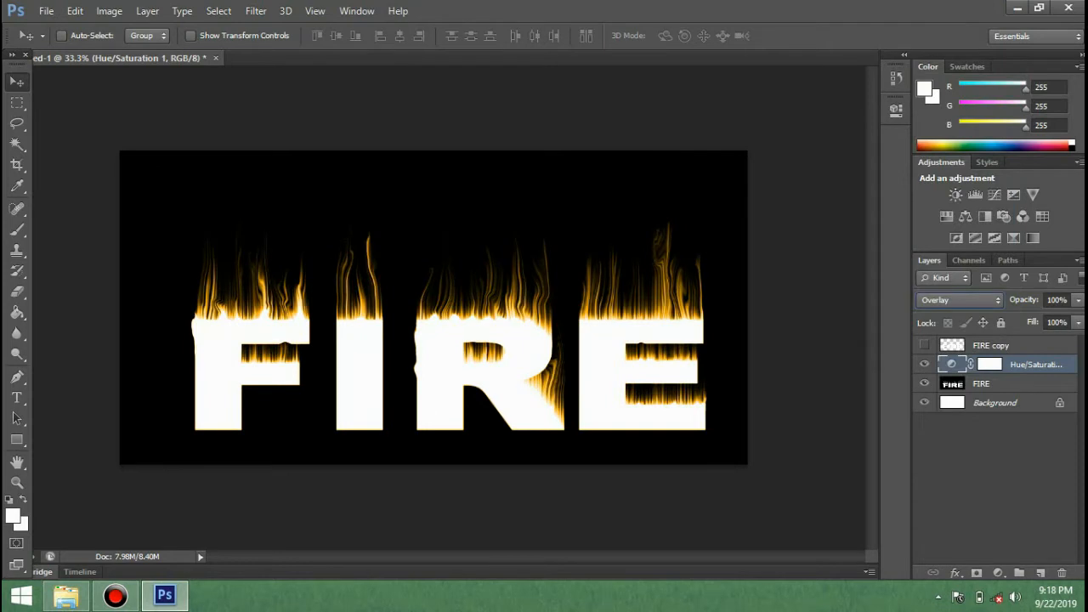
drag(1036, 364, 1041, 572)
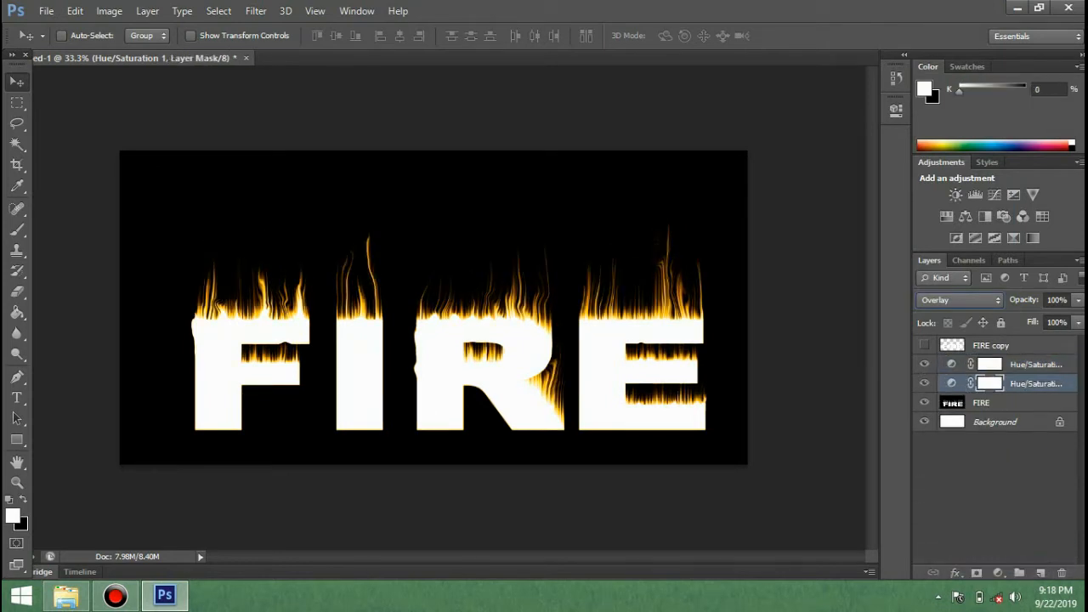
Step: Keep the upper Hue/Saturation copy on Overlay and set the lower Hue/Saturation layer's blend mode to Normal
click(959, 300)
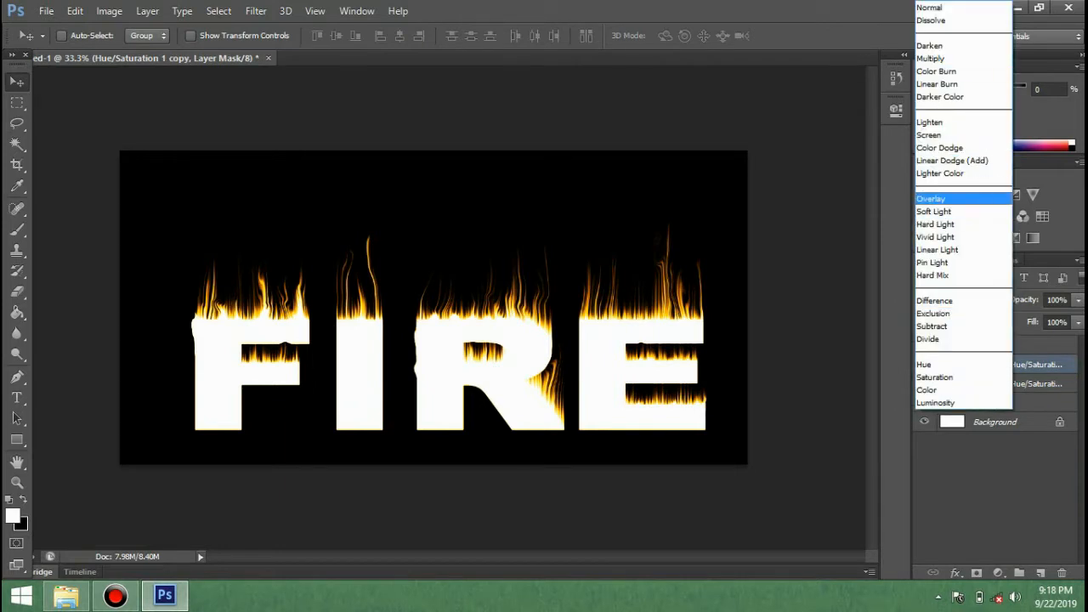
click(944, 198)
click(1020, 383)
click(960, 300)
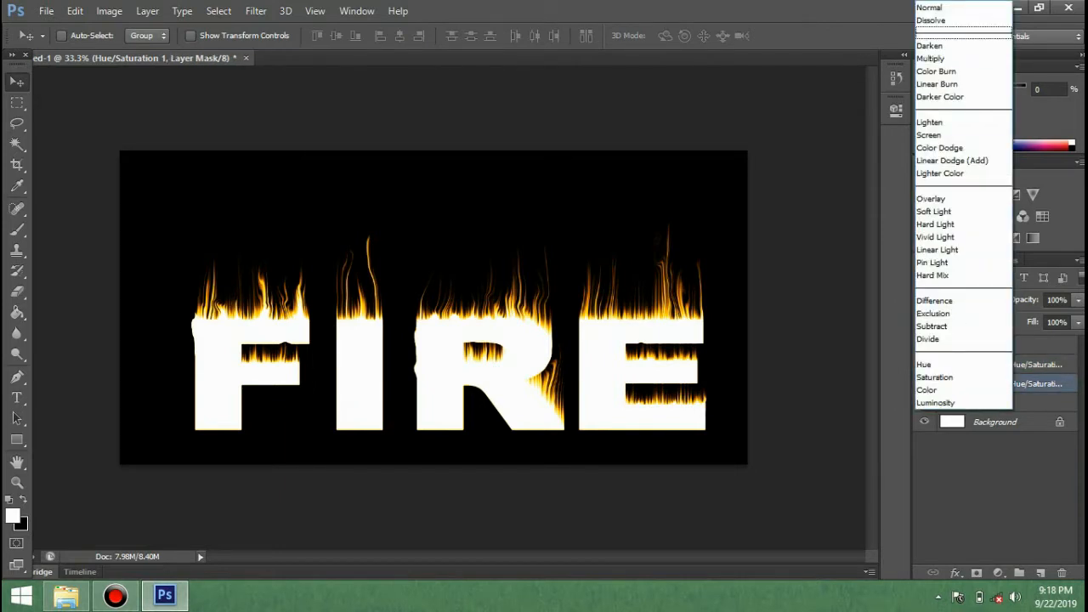
click(943, 7)
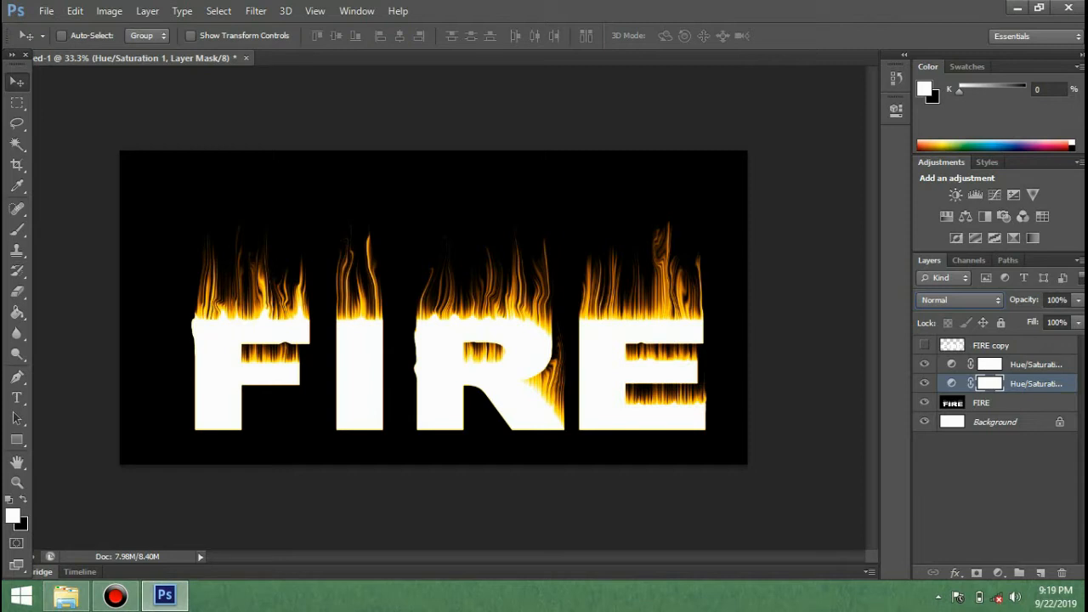
Step: Make the FIRE copy layer visible and add a Gradient Overlay layer style to it
click(990, 345)
click(925, 345)
mouse_move(623, 325)
mouse_down()
mouse_move(631, 340)
mouse_move(629, 330)
mouse_up()
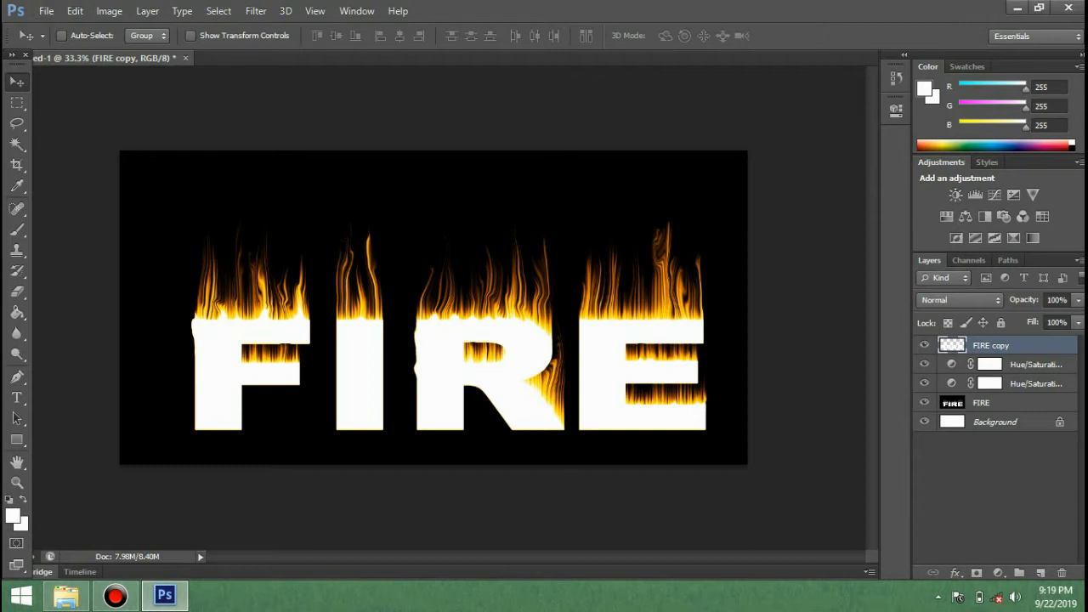
click(955, 573)
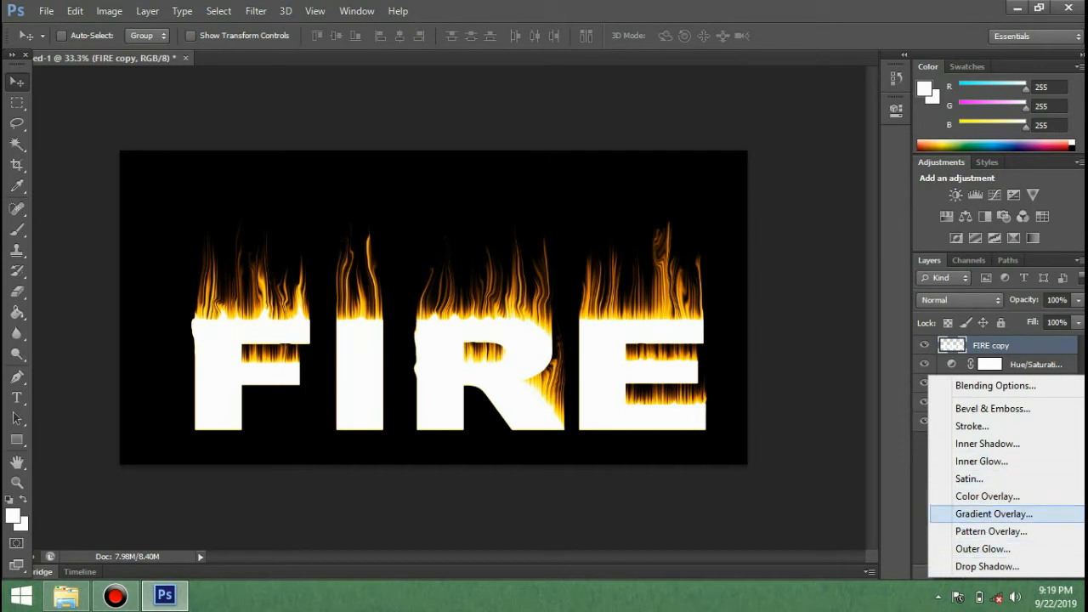
click(991, 513)
drag(779, 141, 545, 72)
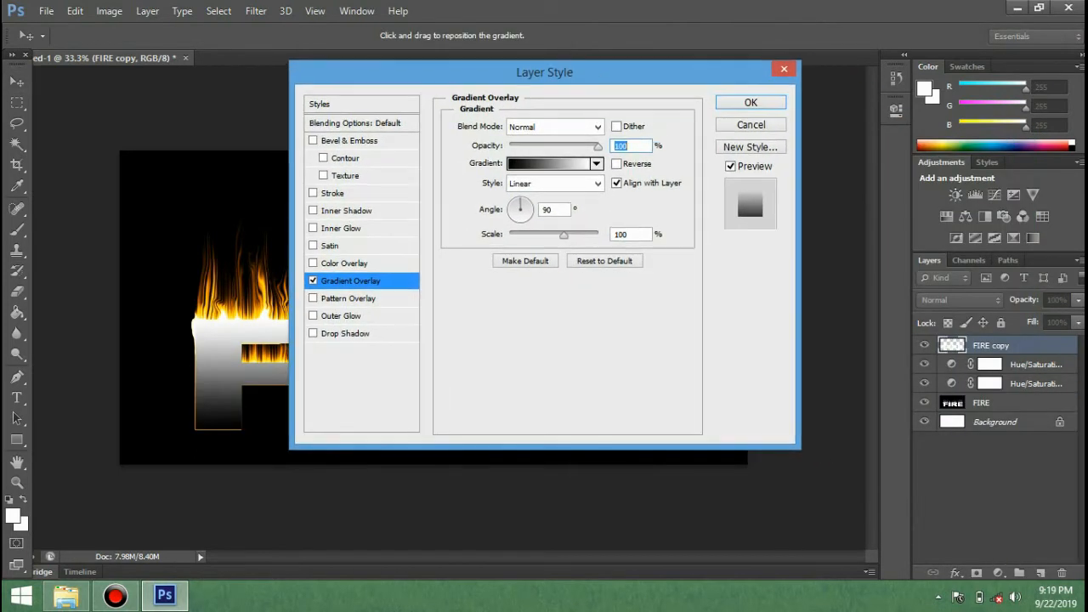
click(597, 163)
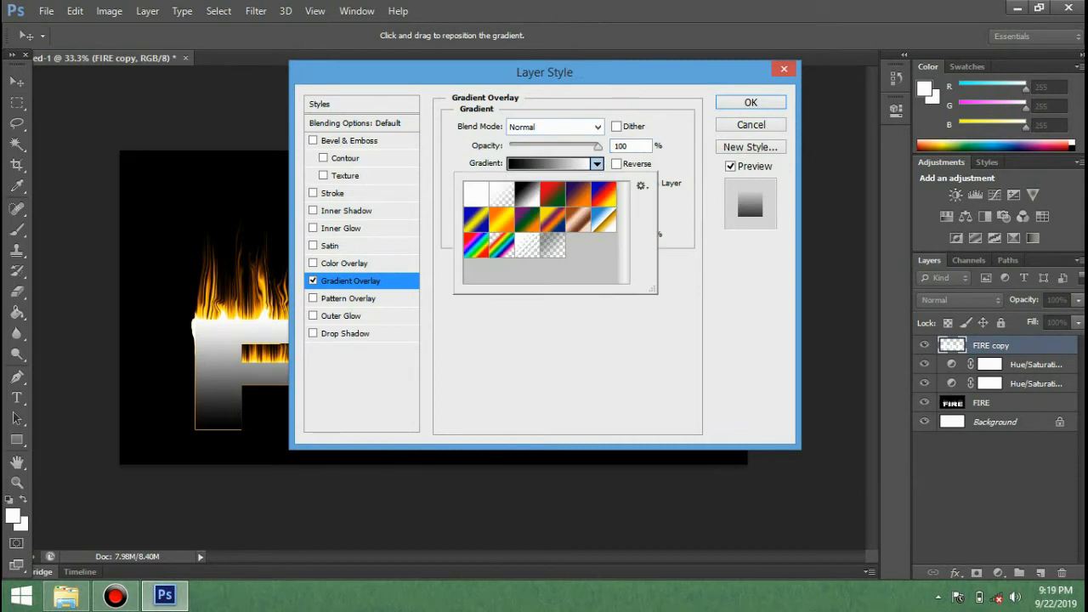
click(597, 163)
click(598, 183)
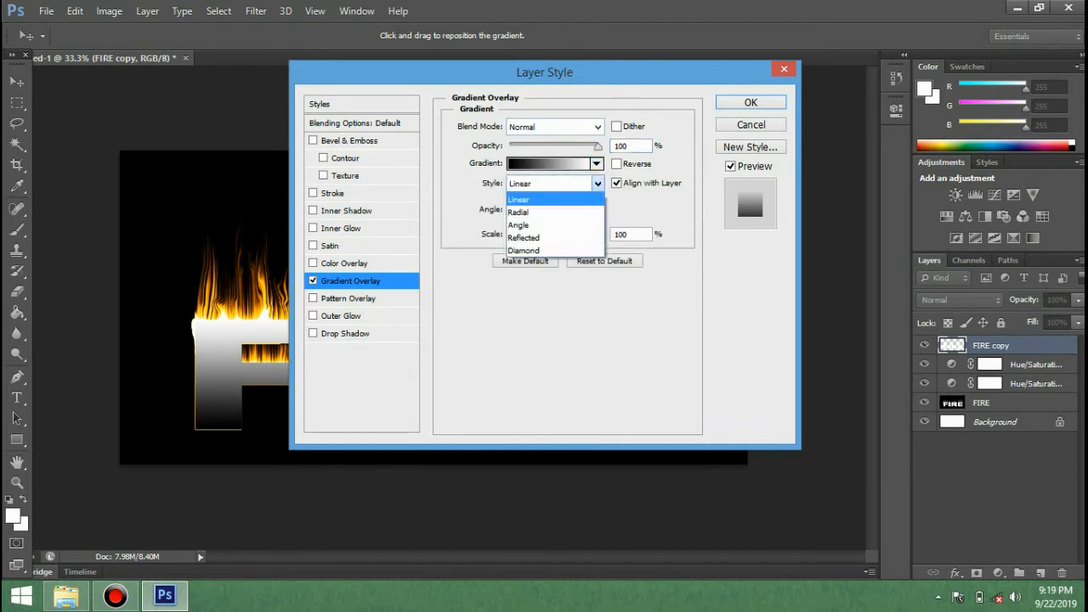
click(528, 196)
click(597, 164)
click(597, 163)
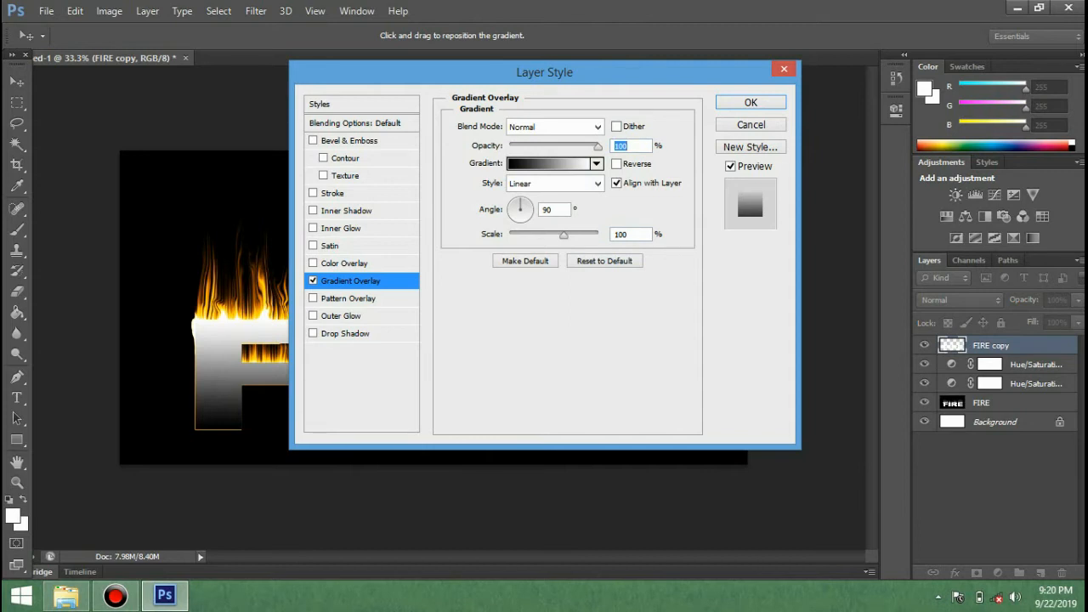
Step: Open the overlay's black-to-white gradient for editing and select its white color stop at location 100%
click(548, 164)
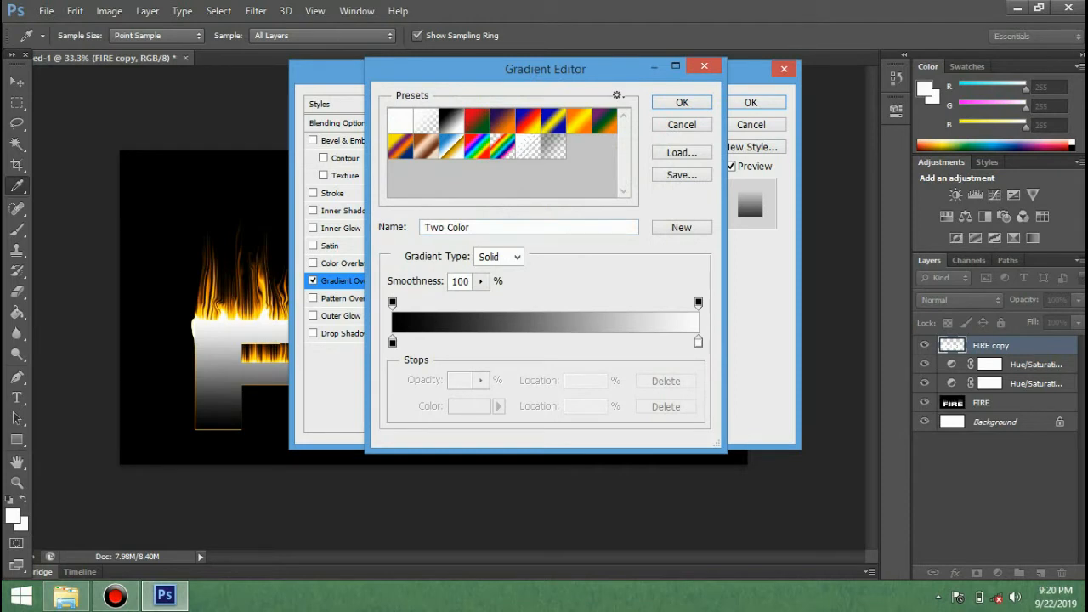
click(698, 303)
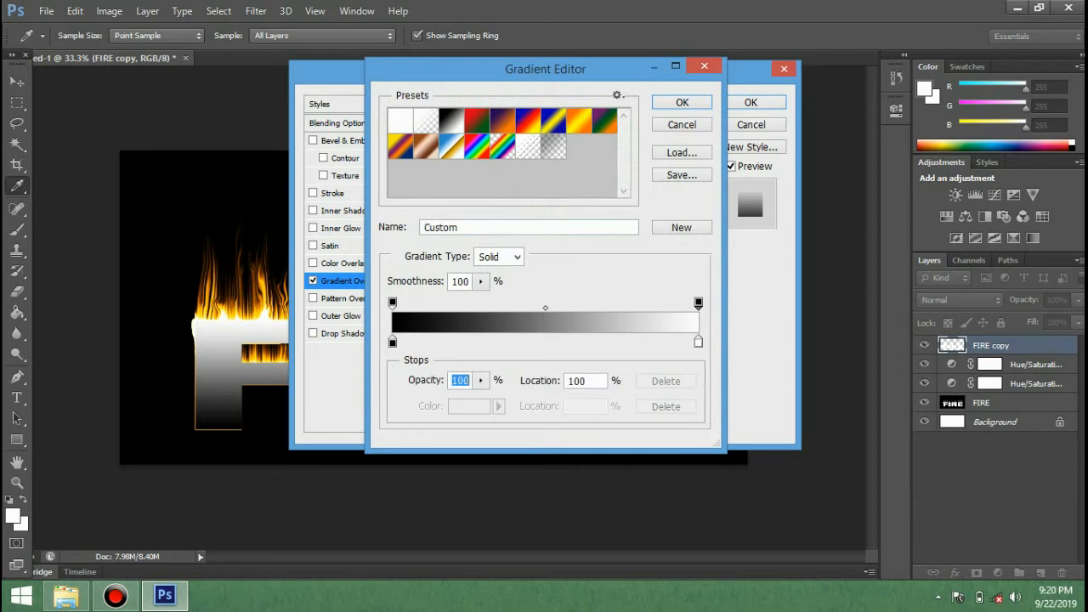
click(698, 341)
click(498, 406)
Step: Set the gradient's end color stop to dark brown, #965c08
click(469, 407)
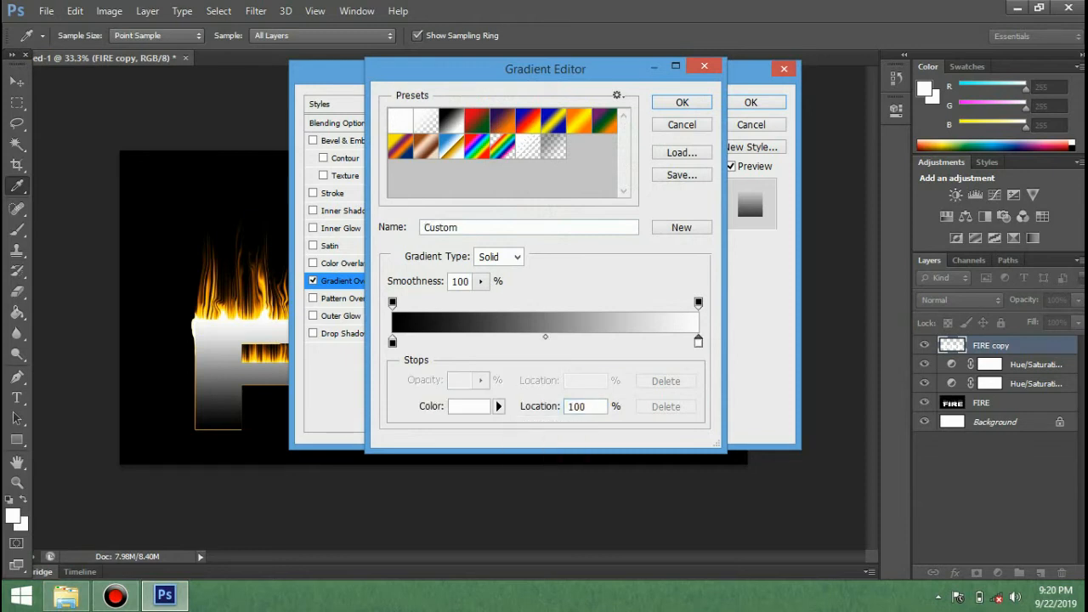
drag(554, 320, 555, 330)
mouse_move(483, 248)
mouse_down()
mouse_move(510, 201)
mouse_move(507, 241)
mouse_move(507, 168)
mouse_move(506, 218)
mouse_up()
drag(554, 318, 554, 326)
drag(532, 161, 525, 226)
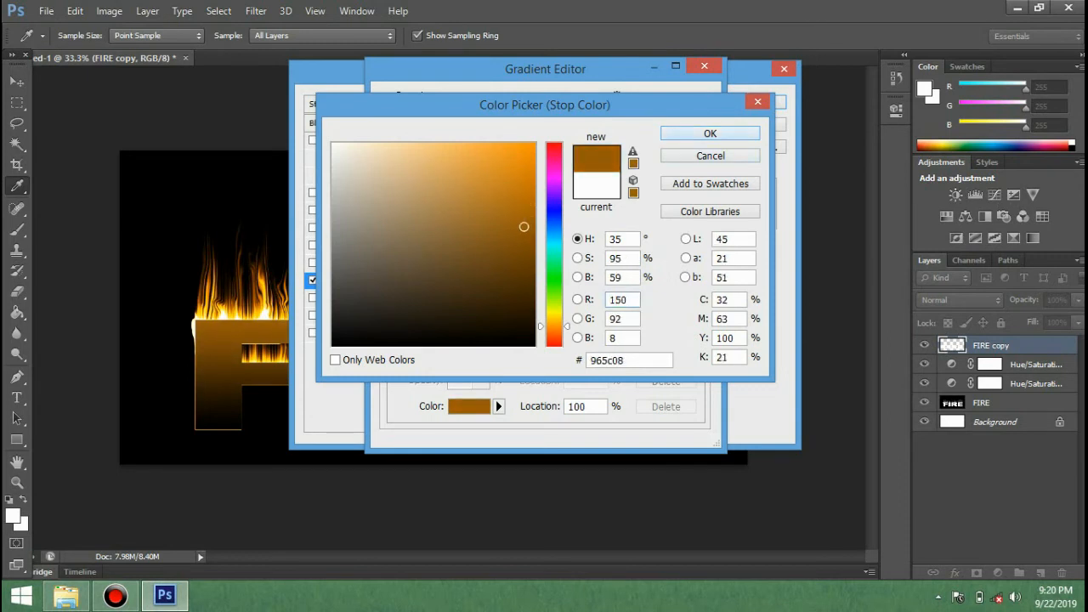
click(710, 133)
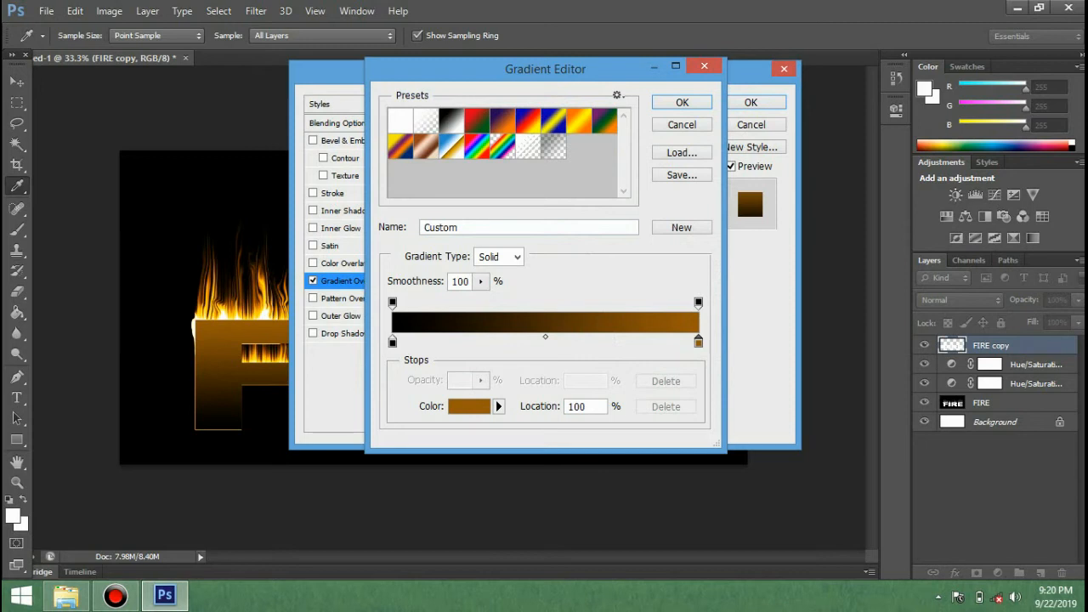
double_click(576, 406)
Step: Change the gradient's end color stop to bright orange and apply the Gradient Overlay to the FIRE copy layer
click(469, 406)
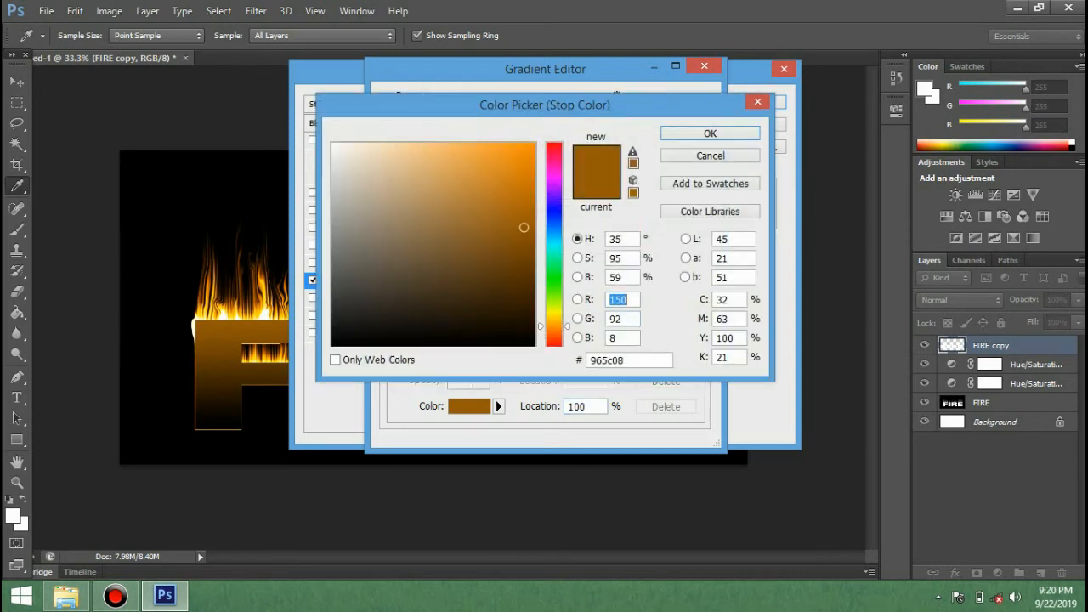
drag(555, 325, 555, 335)
click(521, 191)
drag(522, 191, 527, 171)
click(710, 133)
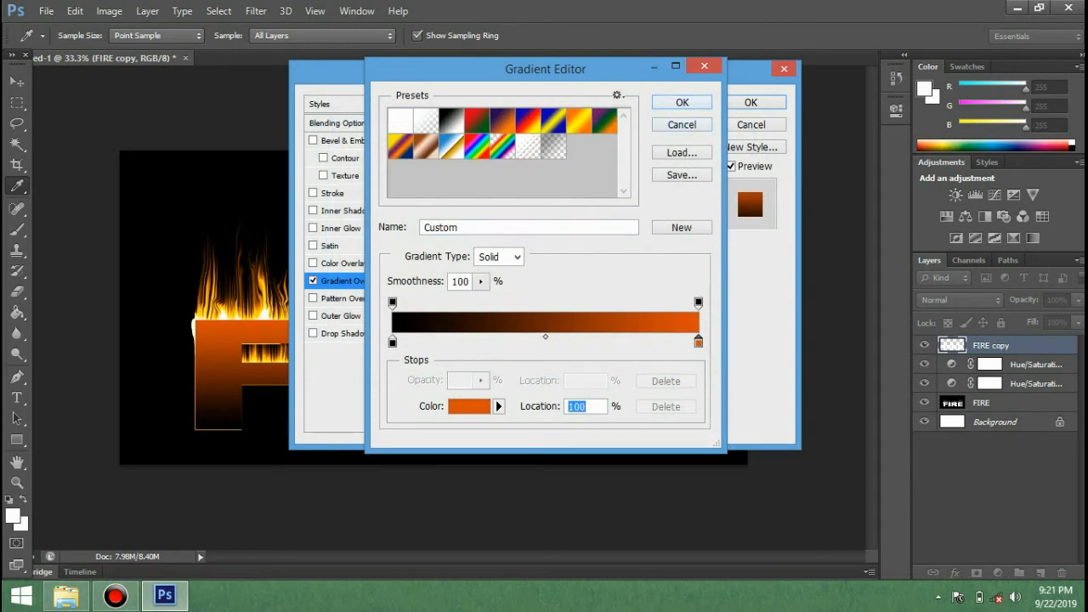
click(682, 102)
click(751, 102)
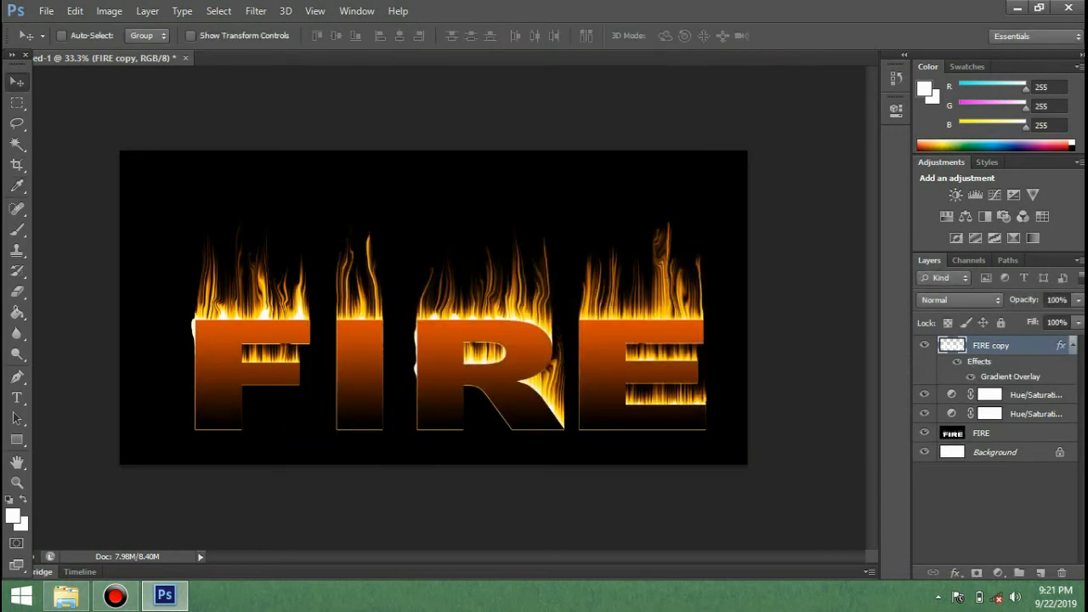